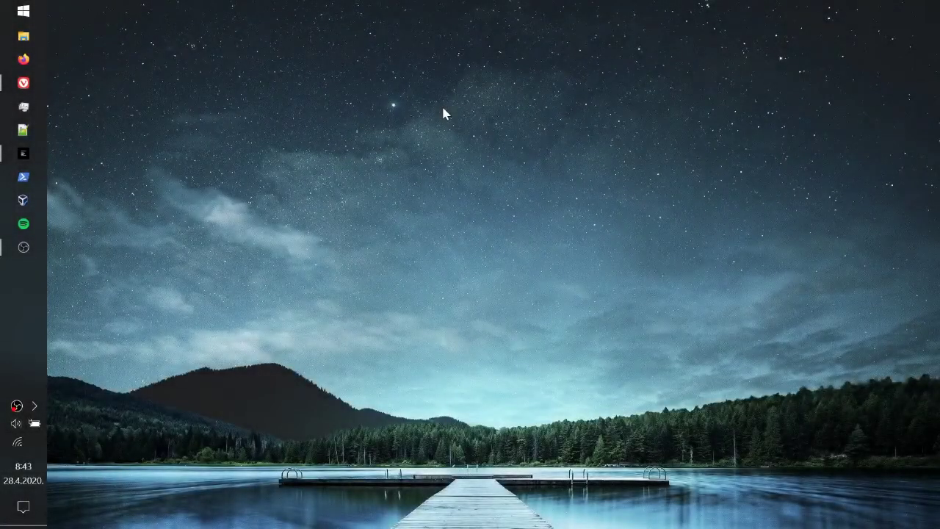
Bring up the Left text editor and reposition its window on the desktop
key(alt+Tab)
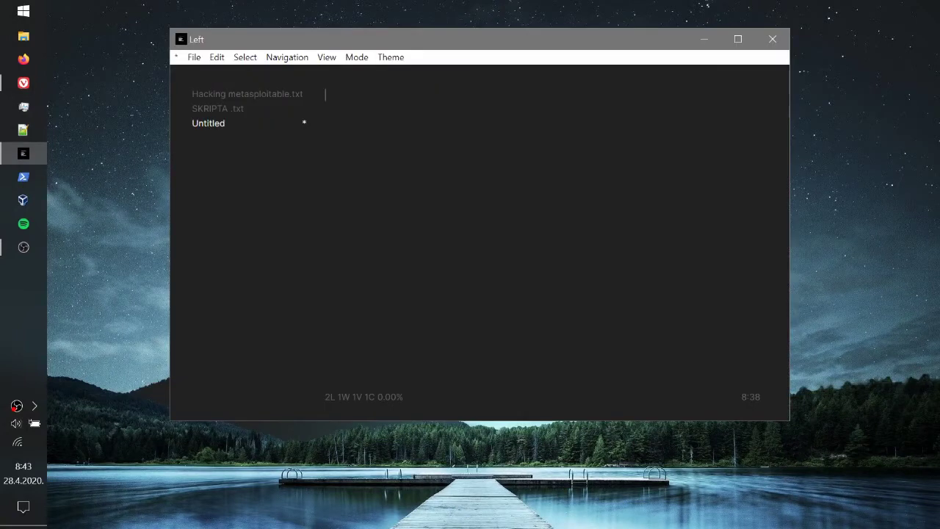
drag(493, 43, 516, 45)
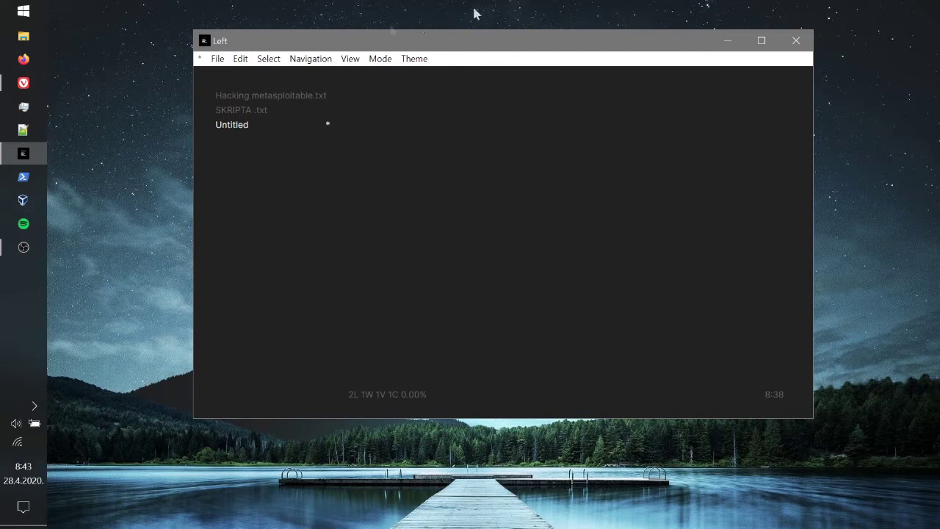
Switch to the Vivaldi browser, review the Left description on its itch.io page and open its preview screenshot
click(23, 83)
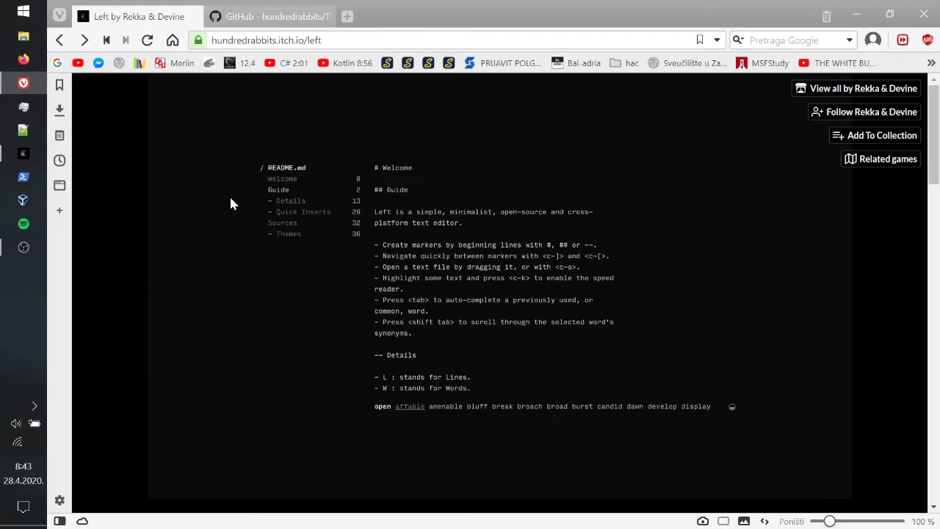
scroll(289, 194, down, 5)
scroll(290, 200, up, 1)
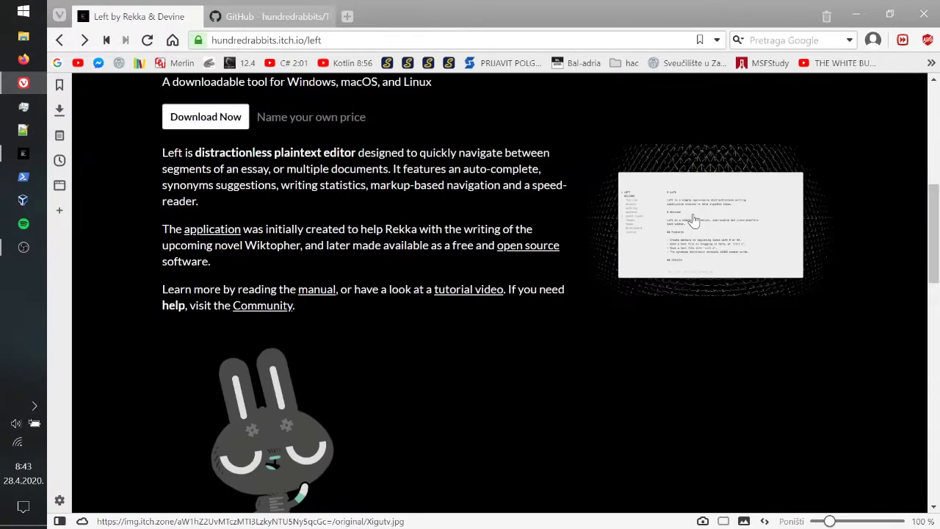
click(664, 208)
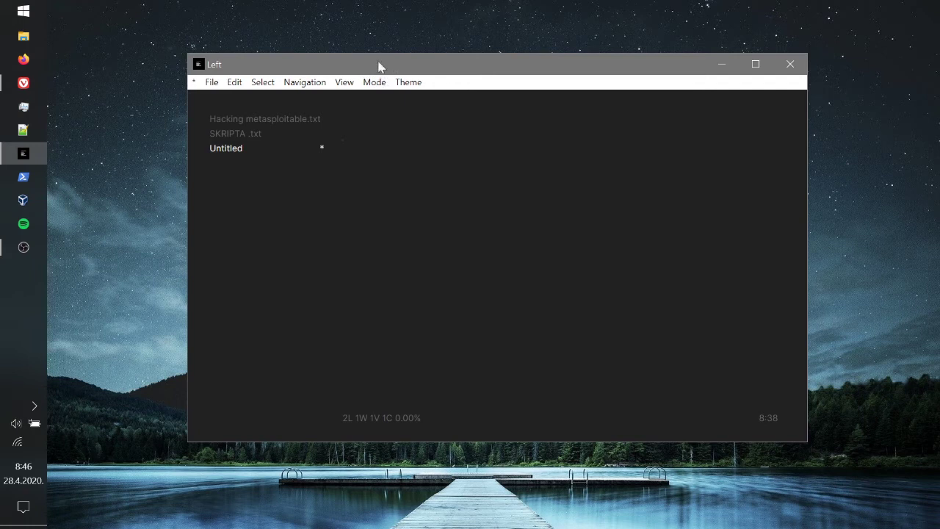
drag(379, 66, 405, 59)
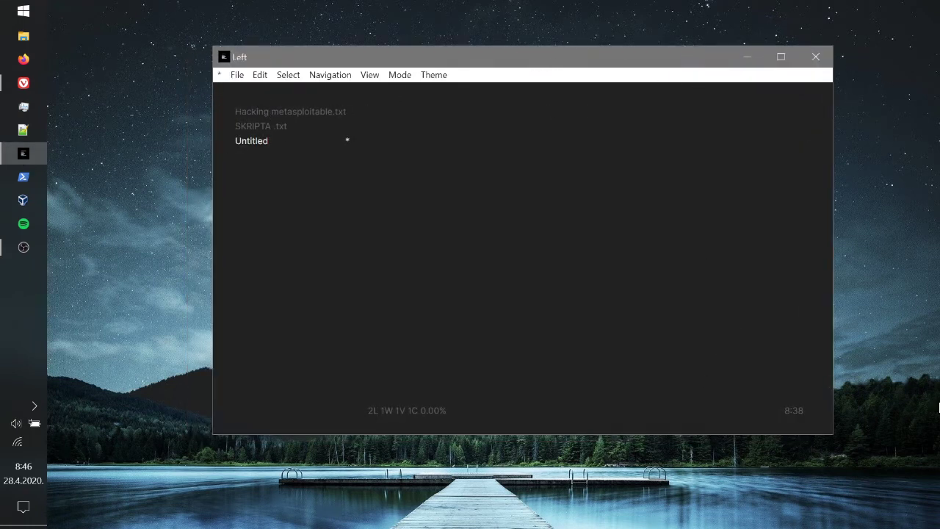
click(918, 379)
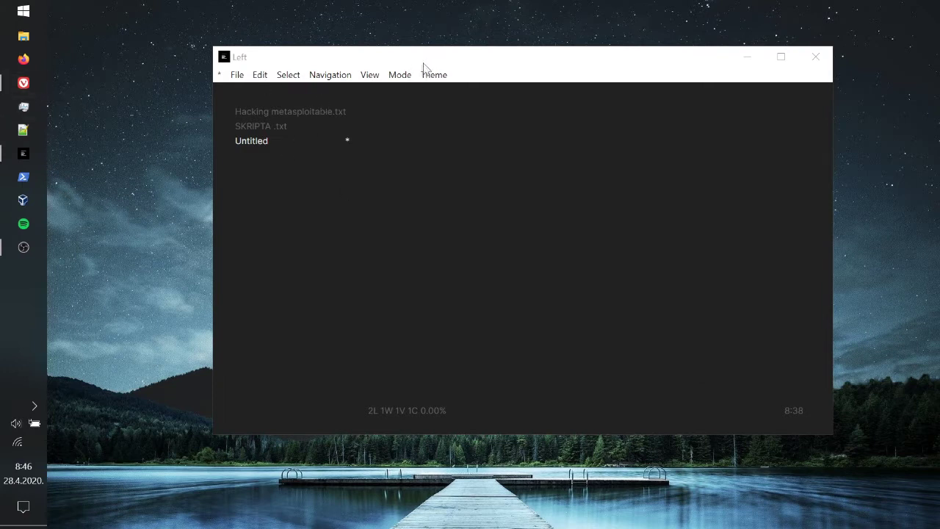
drag(456, 61, 470, 63)
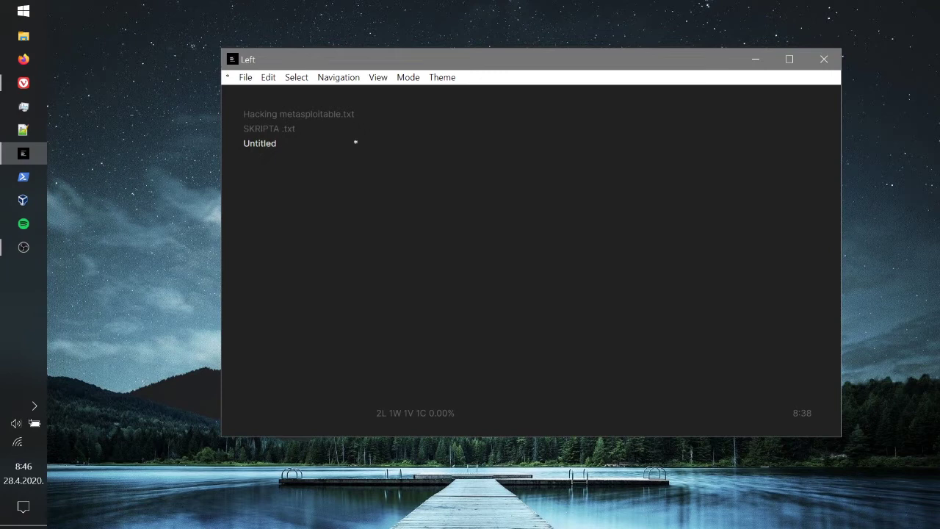
View SKRIPTA .txt and jump between its outline headings -HCI, Preece Interaction Design and Proces UX-a
click(276, 132)
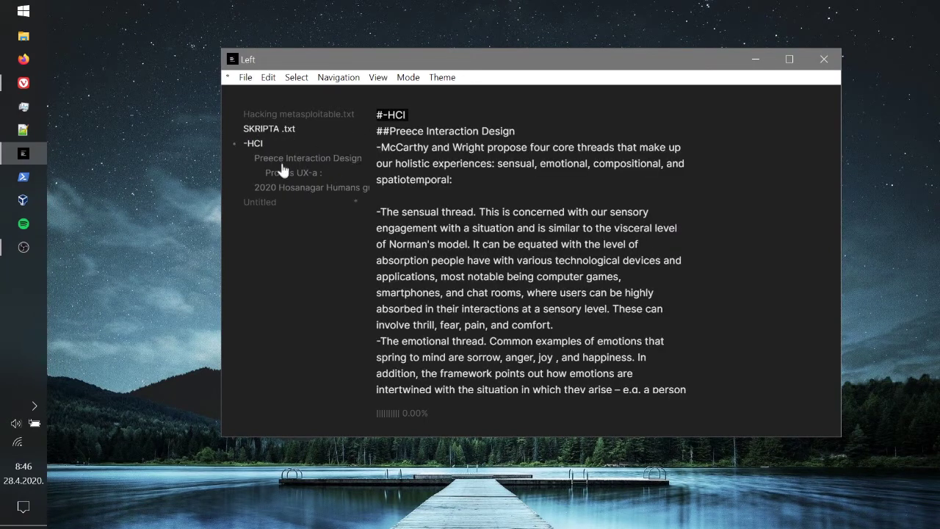
click(282, 163)
click(283, 179)
click(280, 162)
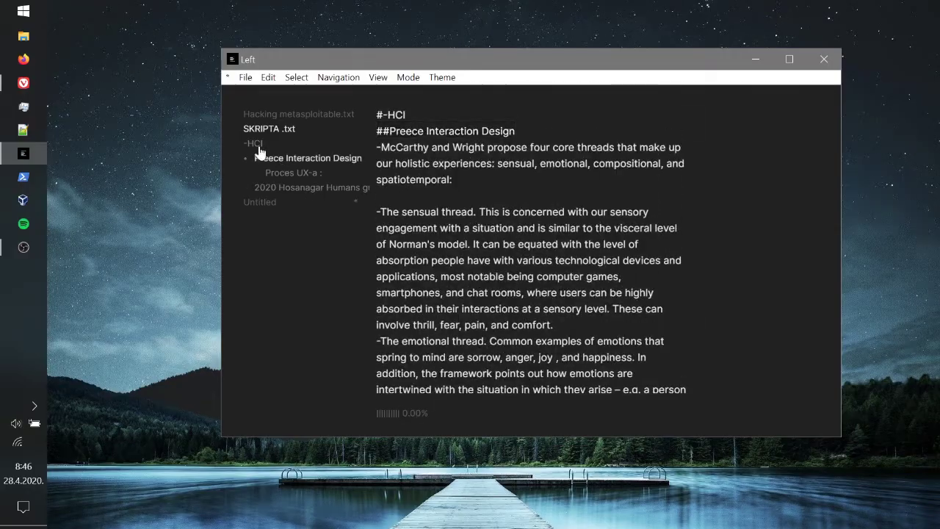
click(261, 144)
View Hacking metasploitable.txt and jump between its FTP and HTTP outline sections
click(297, 114)
click(282, 144)
click(283, 229)
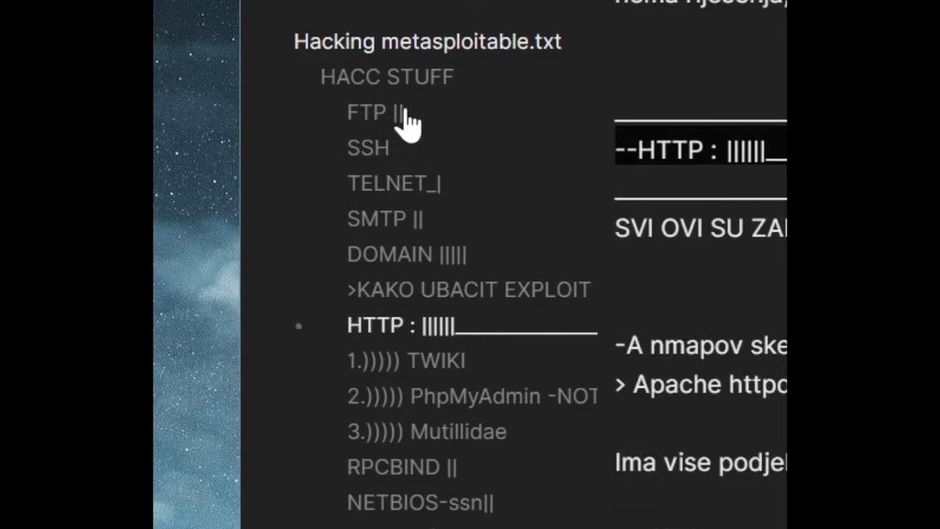
click(287, 145)
scroll(456, 176, down, 5)
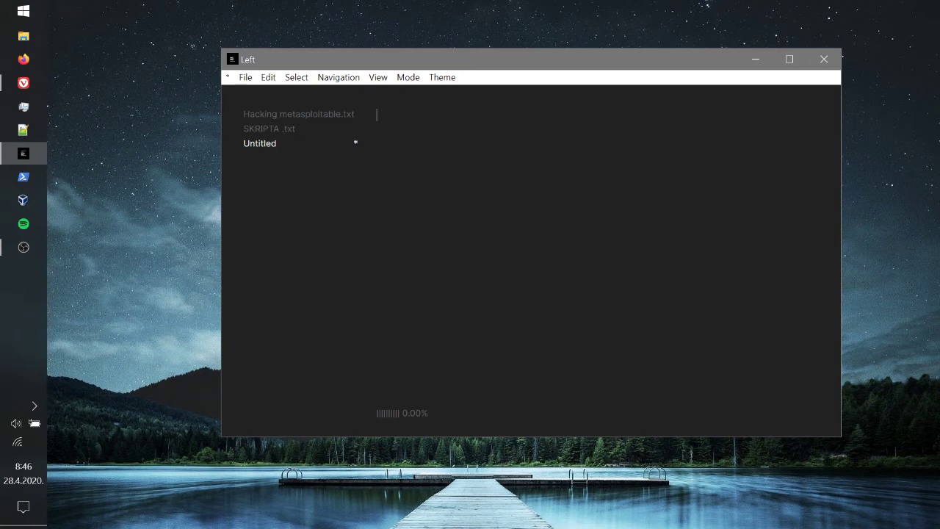
Write three lines in the Untitled document: 'Youtube is a great platform', 'I am hox framework i do computer stuff', 'this is the "LEFT" Text editor'
text(Youtube is a great platgf)
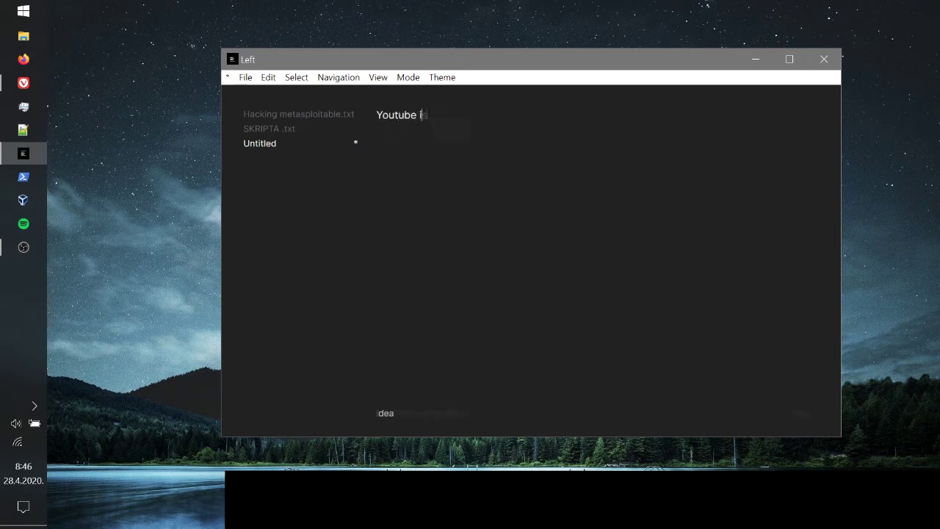
key(BackSpace)
key(BackSpace)
text(form)
key(Return)
text(I a)
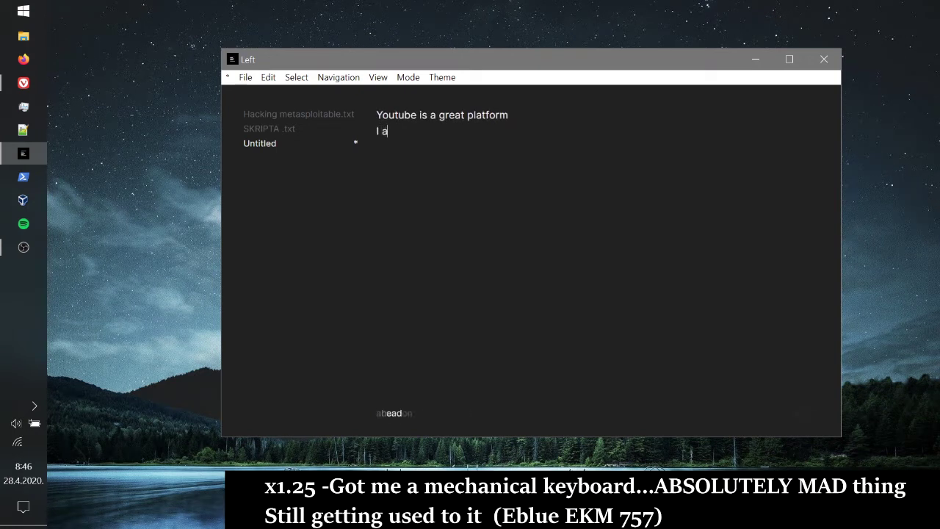
text(m hox framework i do computer stuff)
key(Return)
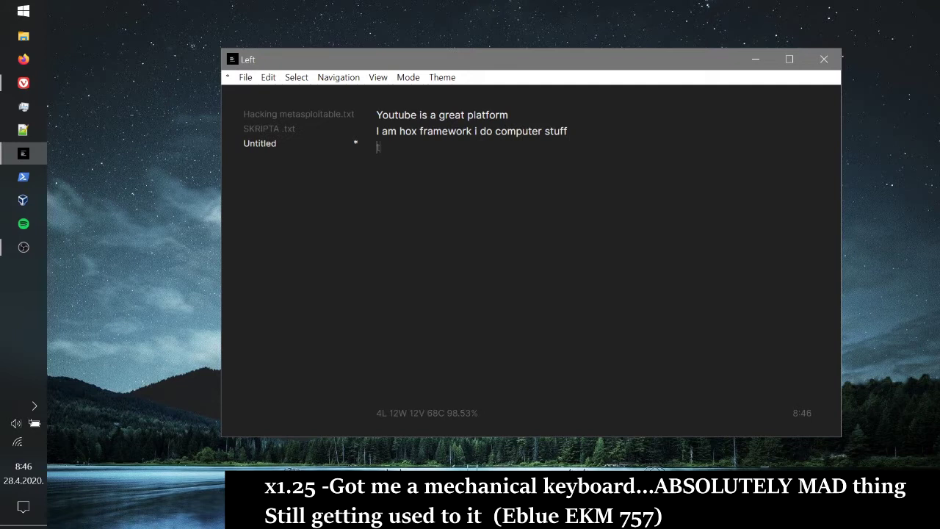
text(this is the "LEFT" Text editor)
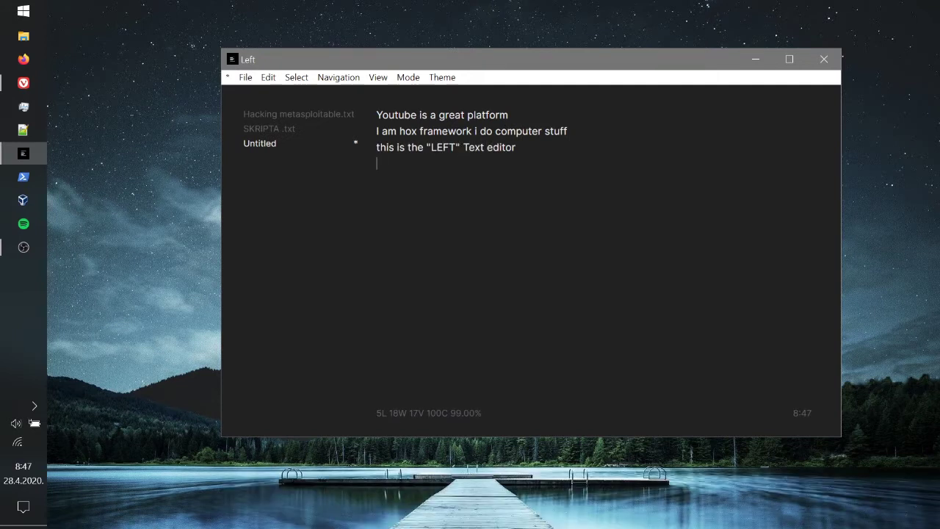
Copy the whole text of the Untitled document and paste it repeatedly to fill the document with duplicates
key(ctrl+a)
key(ctrl+c)
key(ctrl+v)
key(ctrl+v)
key(ctrl+v)
key(ctrl+v)
key(ctrl+v)
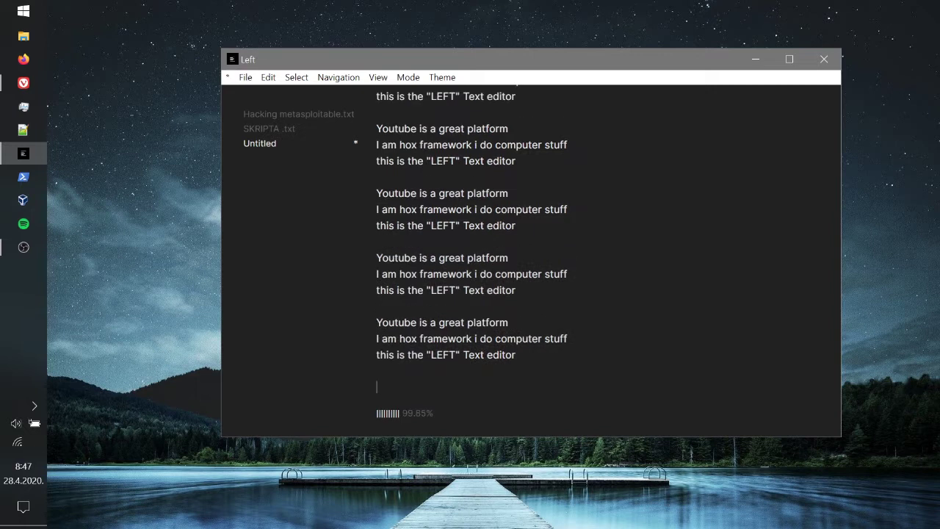
key(ctrl+v)
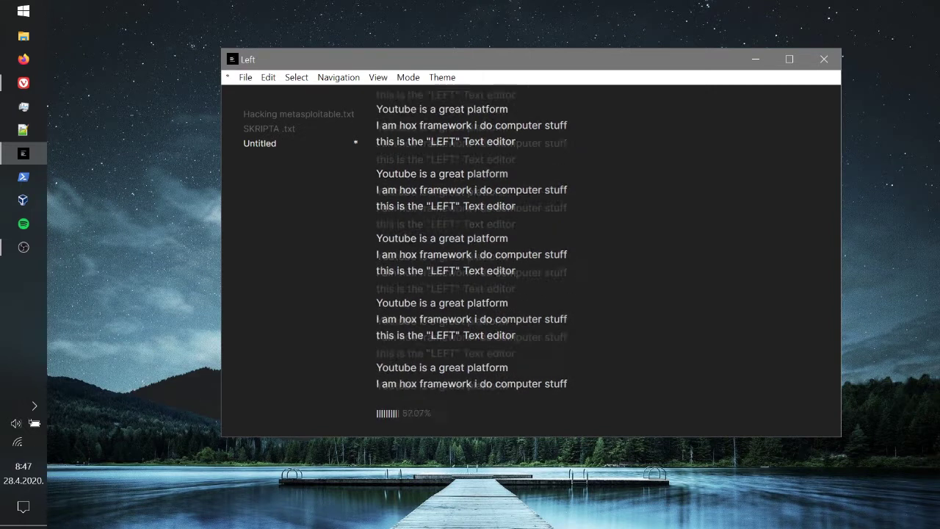
Check the synonym suggestions for the words 'platform' and 'great' in the document's first line
scroll(471, 249, up, 6)
click(509, 114)
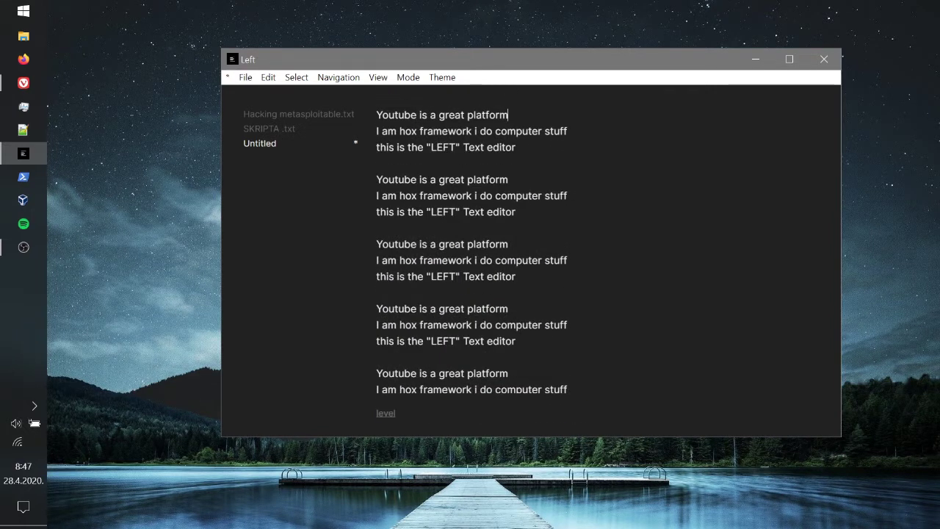
click(451, 115)
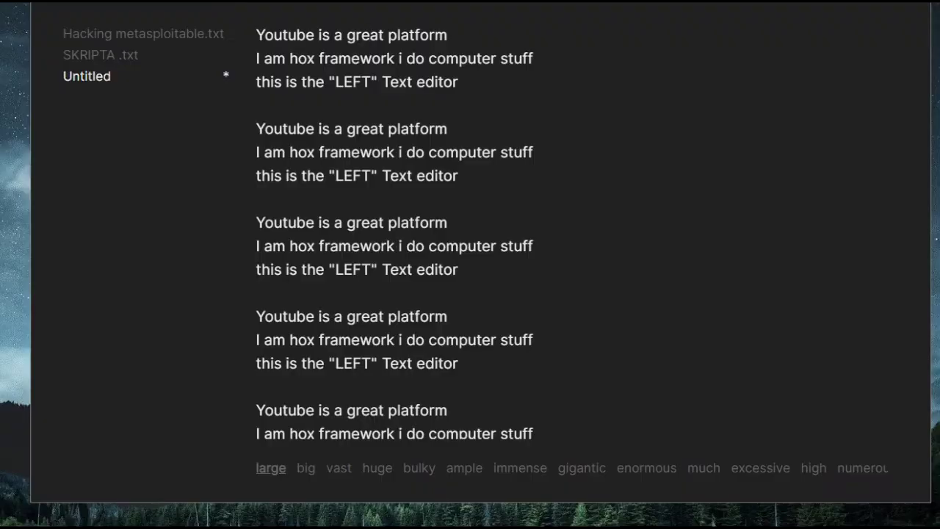
click(462, 82)
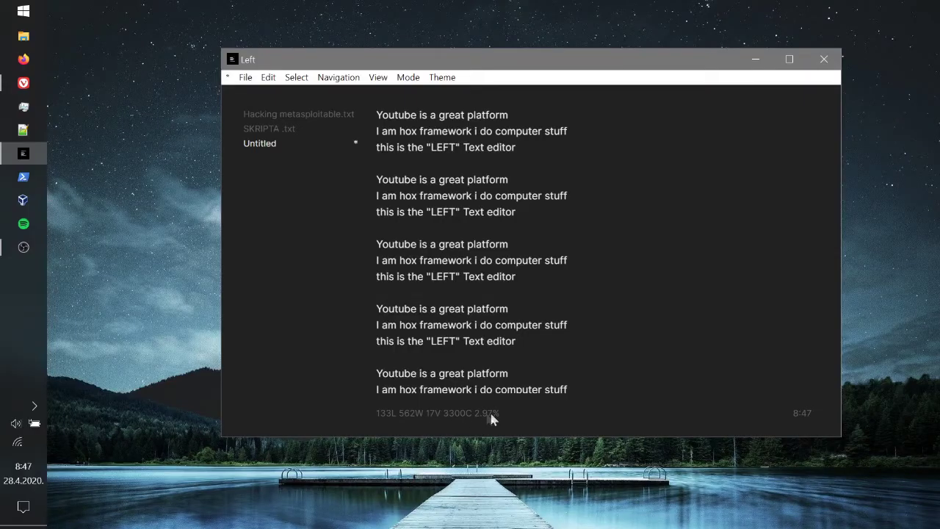
Go through the Untitled document to its end and back to the beginning, examining the progress indicator
click(517, 212)
scroll(531, 250, down, 1)
scroll(531, 251, up, 1)
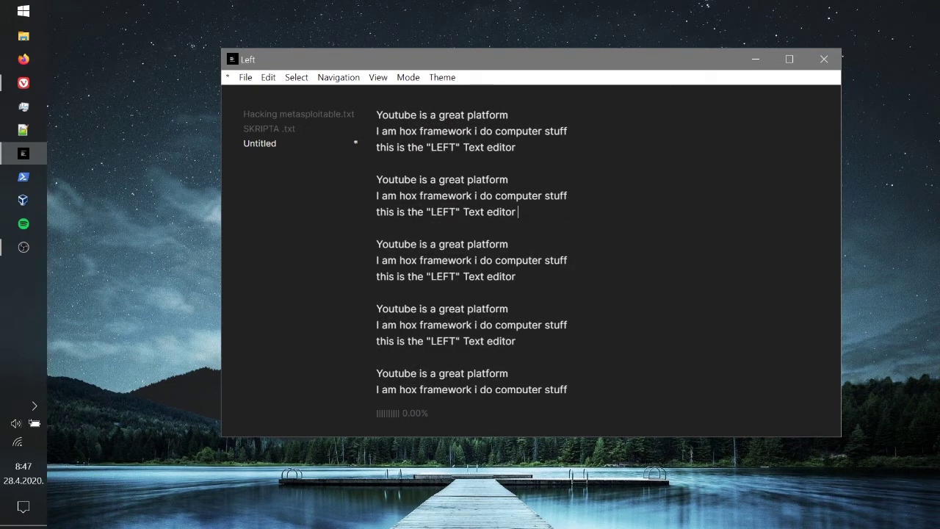
key(Down)
key(Down)
scroll(531, 250, down, 5)
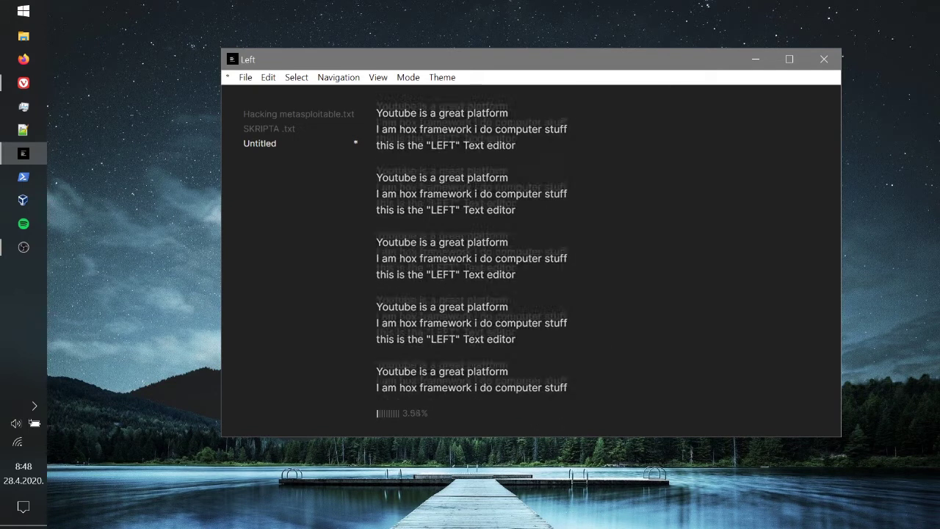
scroll(531, 250, down, 15)
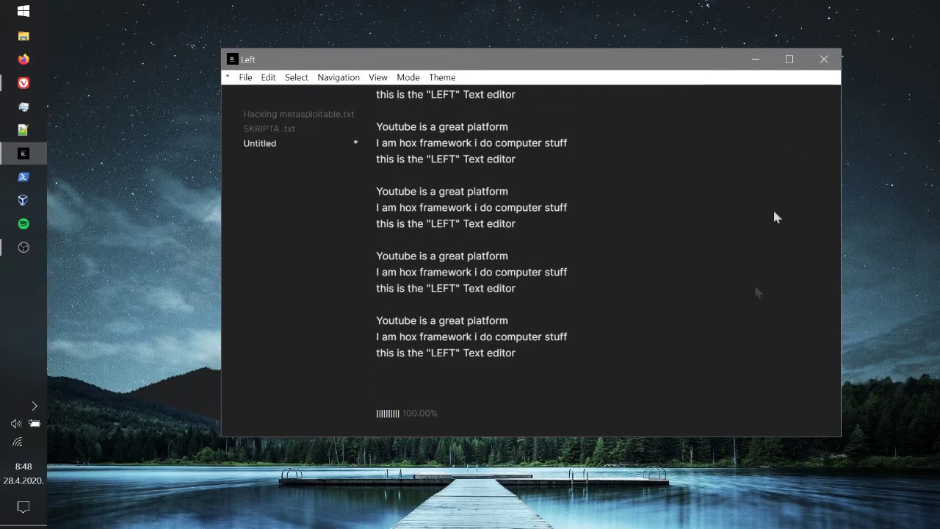
key(Up)
key(Up)
key(Up)
key(Up)
key(Up)
key(Up)
key(Up)
key(Up)
key(Up)
key(Up)
key(Up)
key(Up)
key(Up)
key(Up)
key(Up)
key(Up)
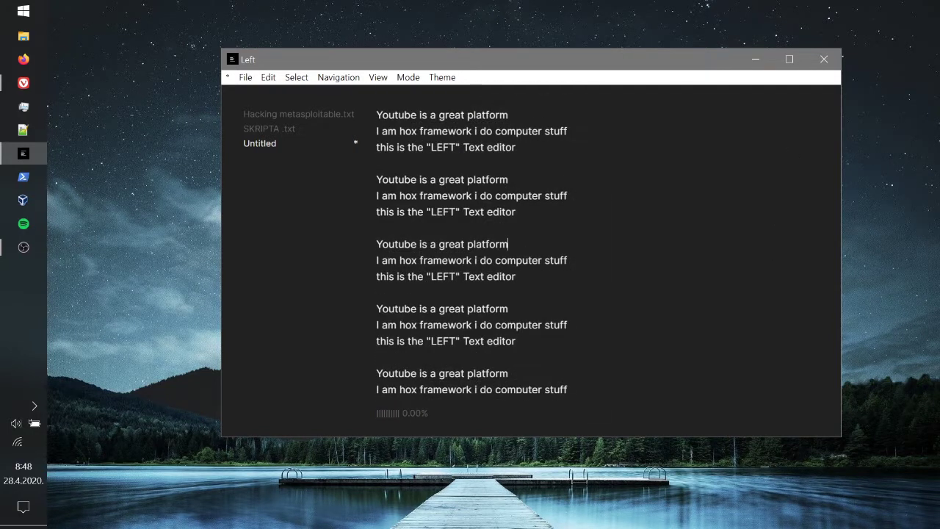
Insert two blank lines at the beginning of the Untitled document and add the title marker '#Maintitle for the doc'
click(389, 115)
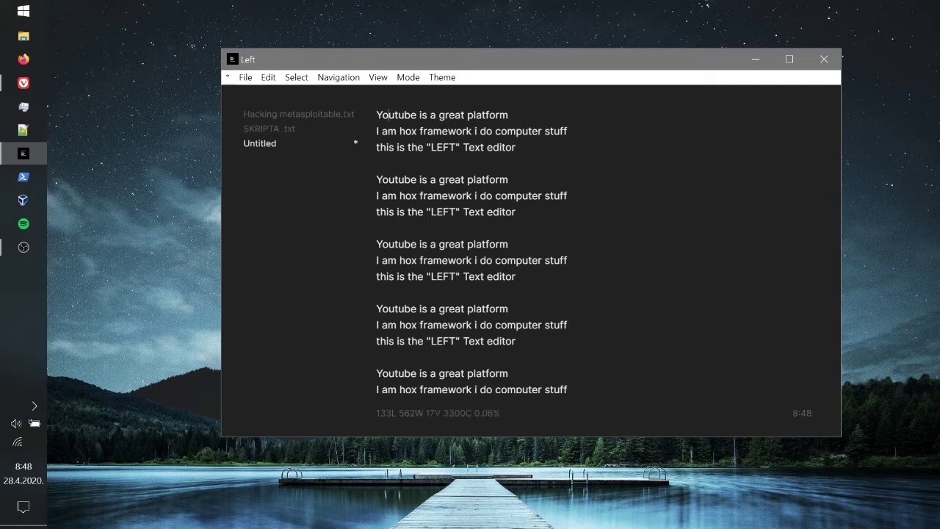
key(Return)
key(Return)
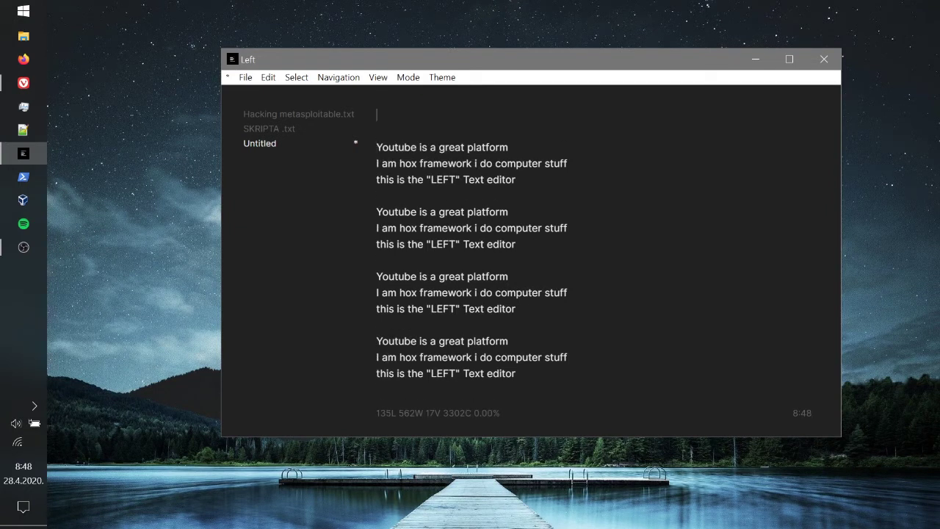
text(#Main)
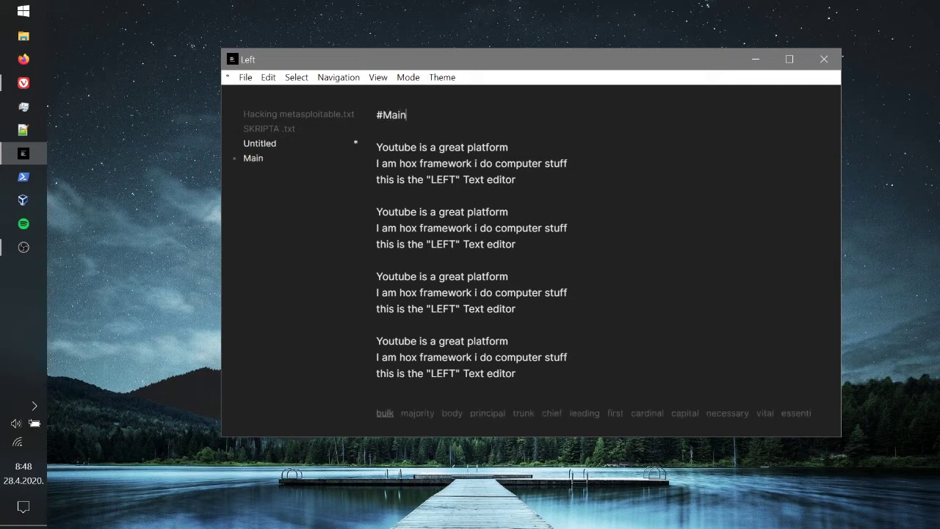
text(title for the doc)
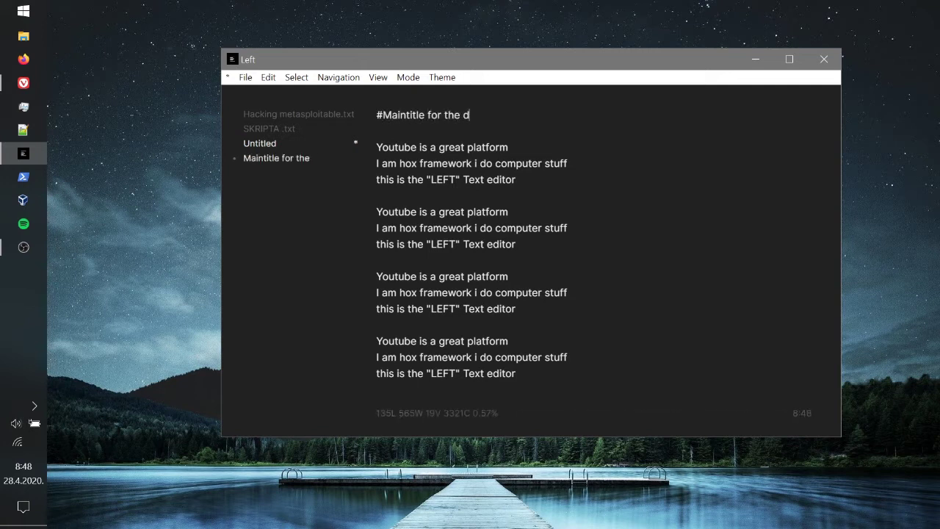
Add the markers '##Heading' and '--Heading 2' below the main title and remove the blank lines after them
key(Return)
text(##Heading)
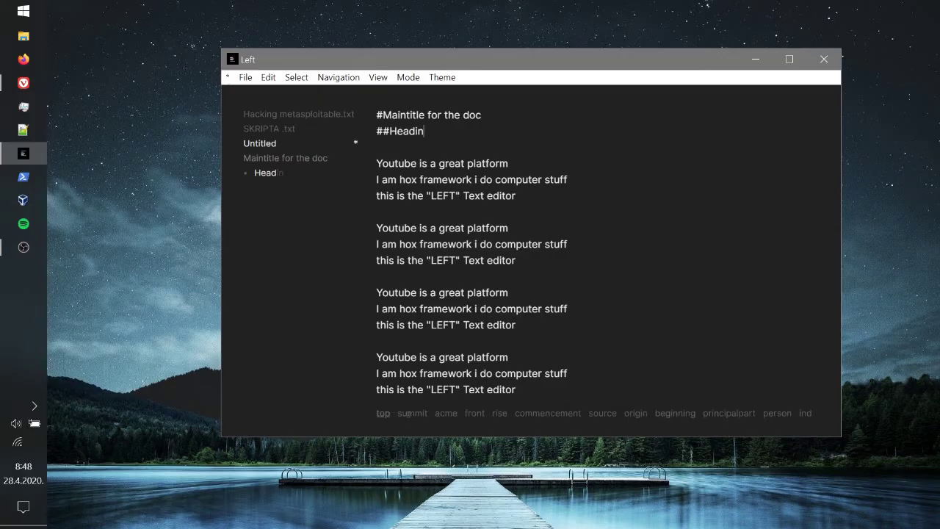
key(Return)
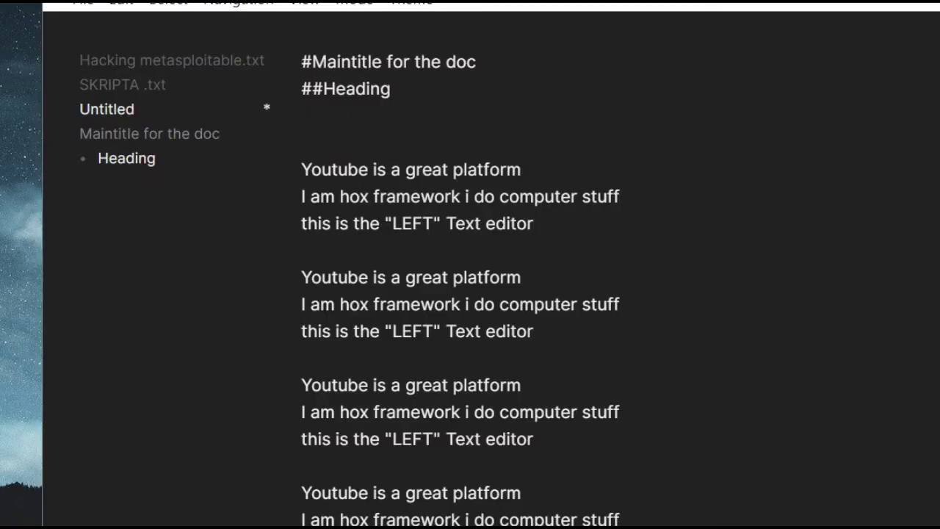
text(--Heading 2)
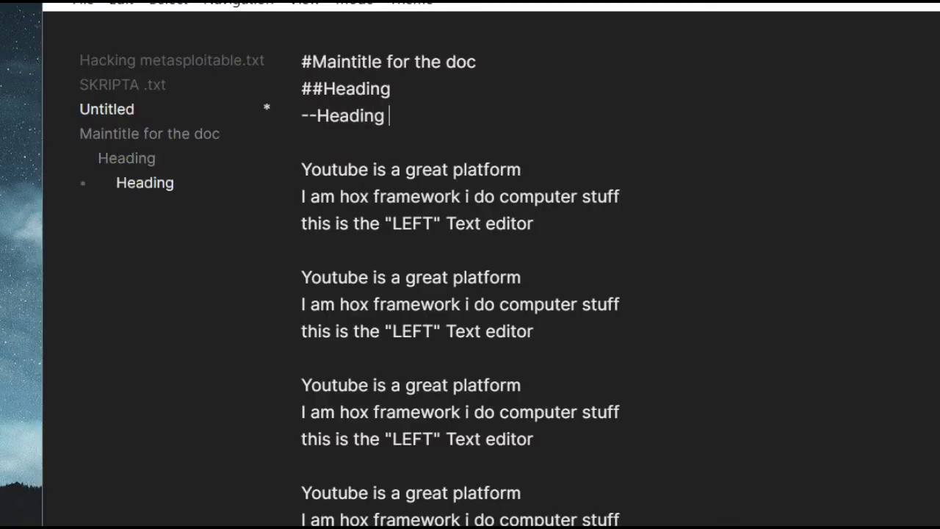
key(Return)
key(BackSpace)
key(BackSpace)
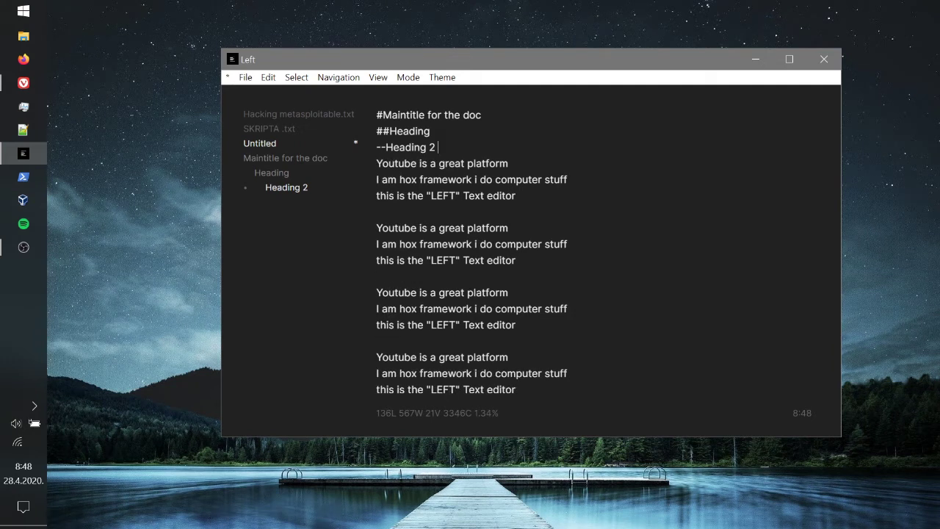
Copy the '--Heading 2' marker line to a blank line further down the document and make it read '--Heading 2.2'
drag(439, 147, 375, 148)
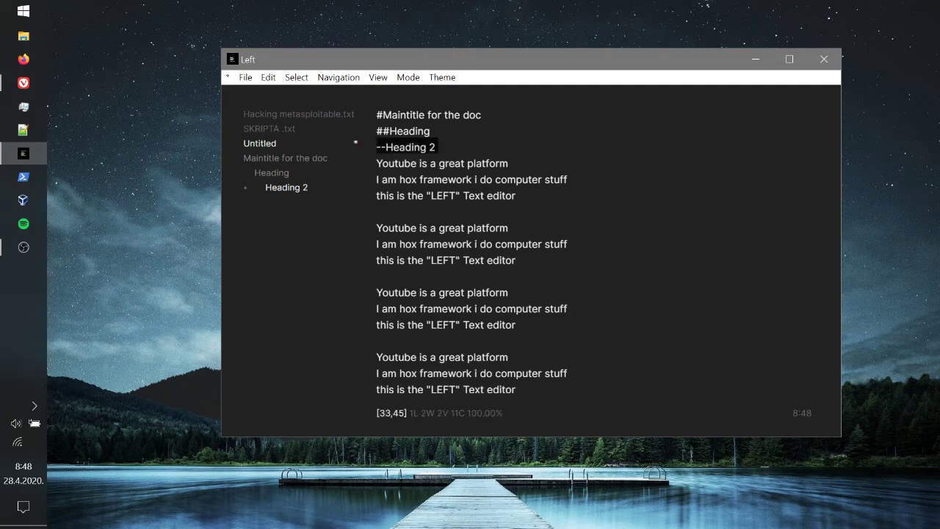
key(ctrl+c)
scroll(470, 249, down, 5)
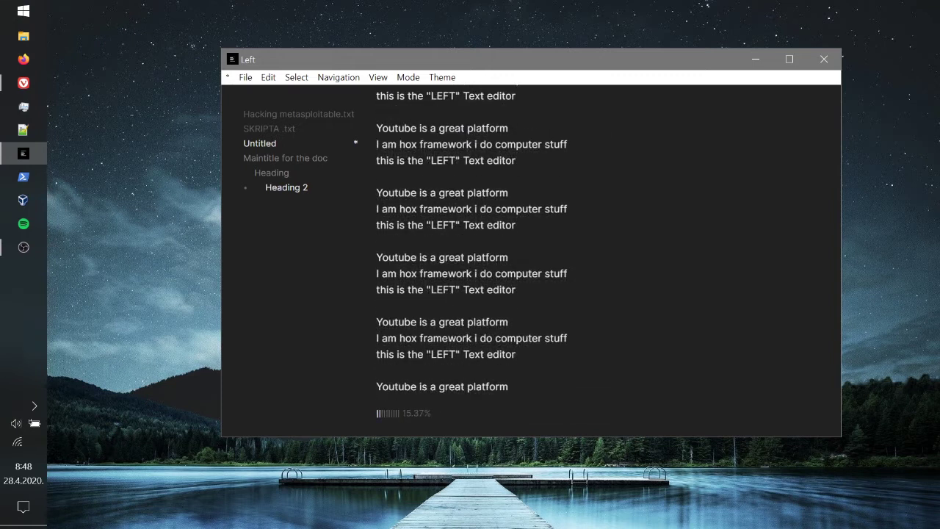
click(376, 306)
key(ctrl+v)
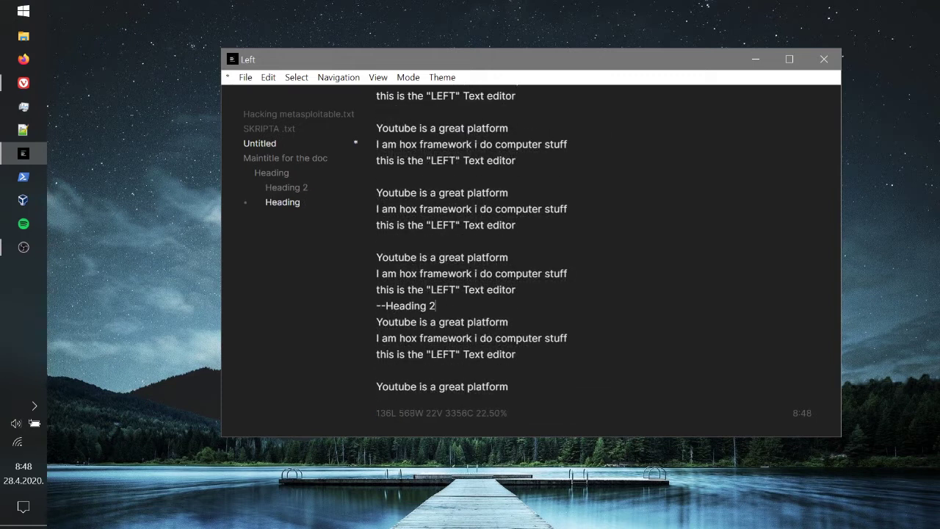
Go back to the beginning of the document and use the outline to navigate to Heading 2.2 and Heading 2
scroll(470, 220, up, 3)
click(465, 163)
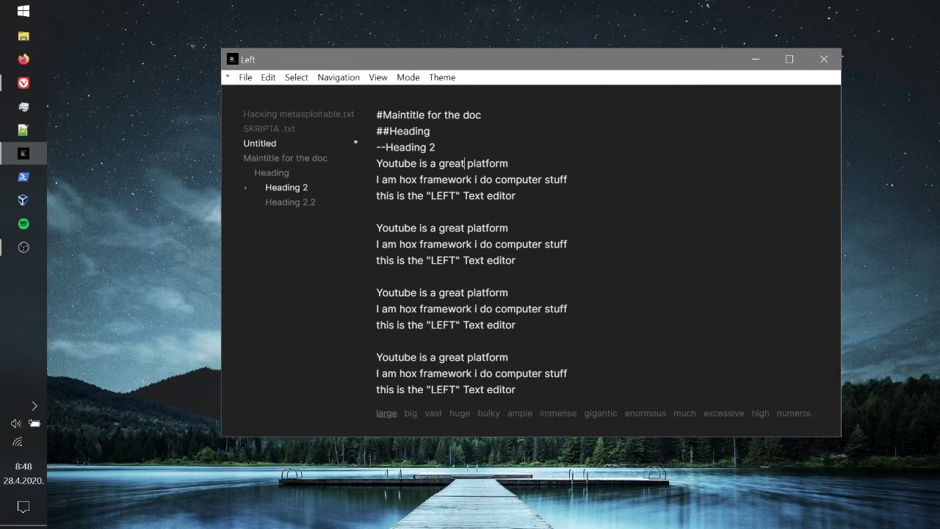
click(301, 203)
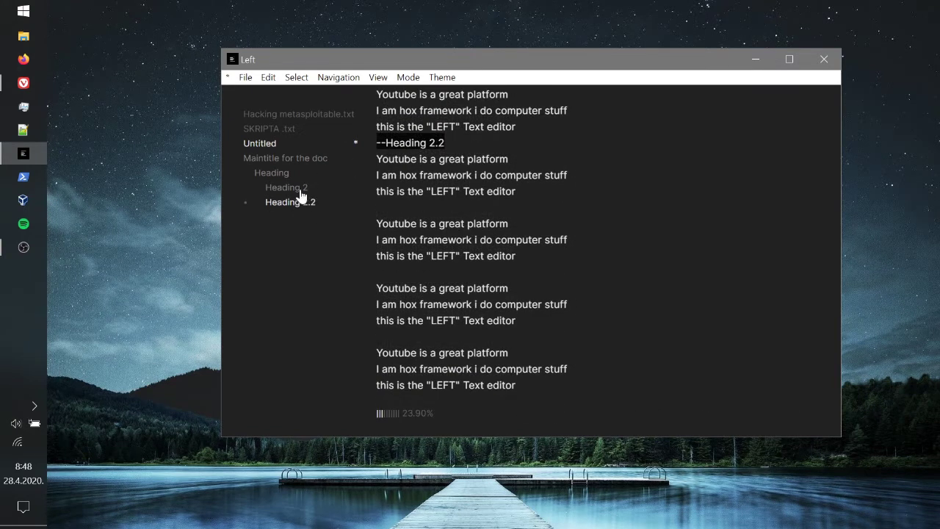
click(301, 189)
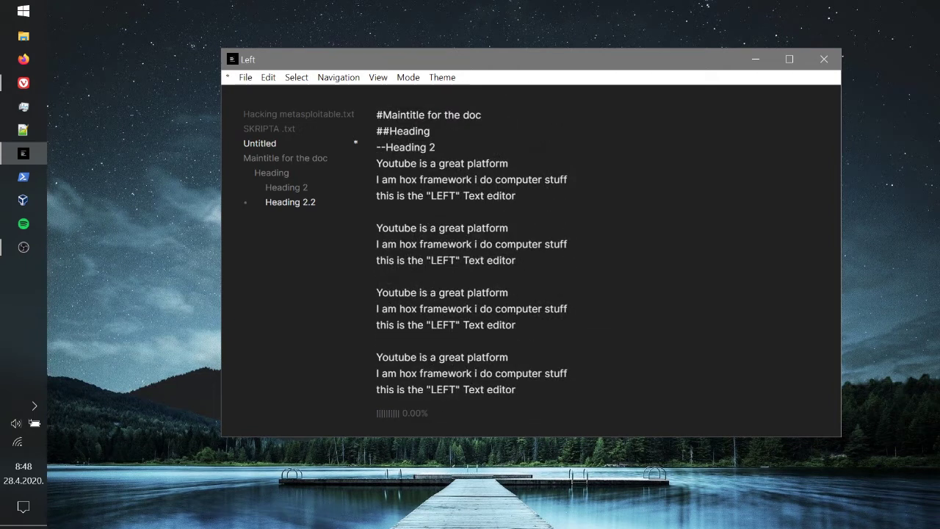
Switch the editor's font through the monospaced typeface to the slab serif typeface
click(378, 77)
click(382, 93)
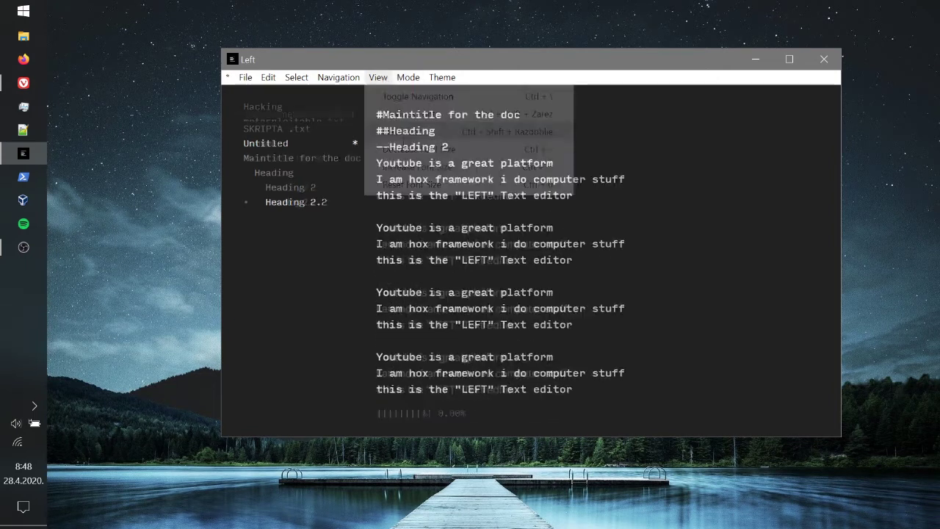
click(378, 78)
click(412, 133)
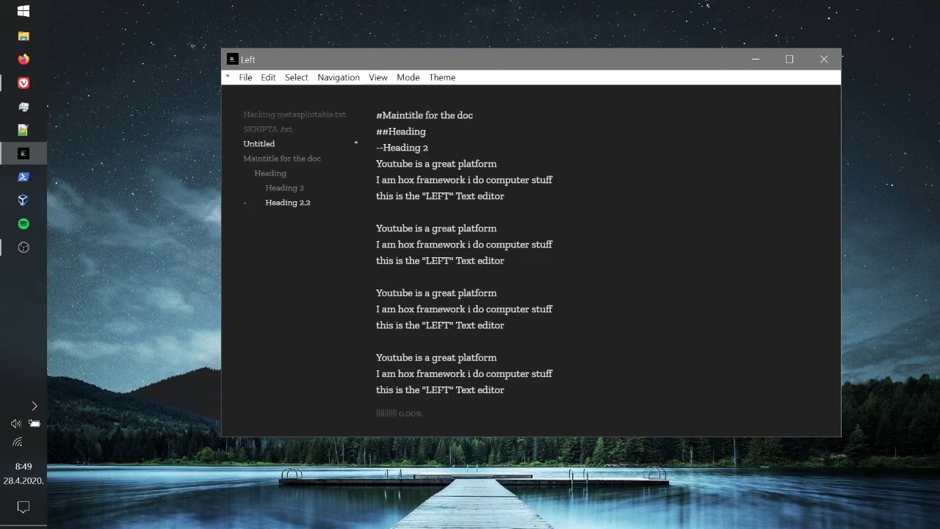
Use Insert mode to add the current date on the blank line after the second text block
click(442, 77)
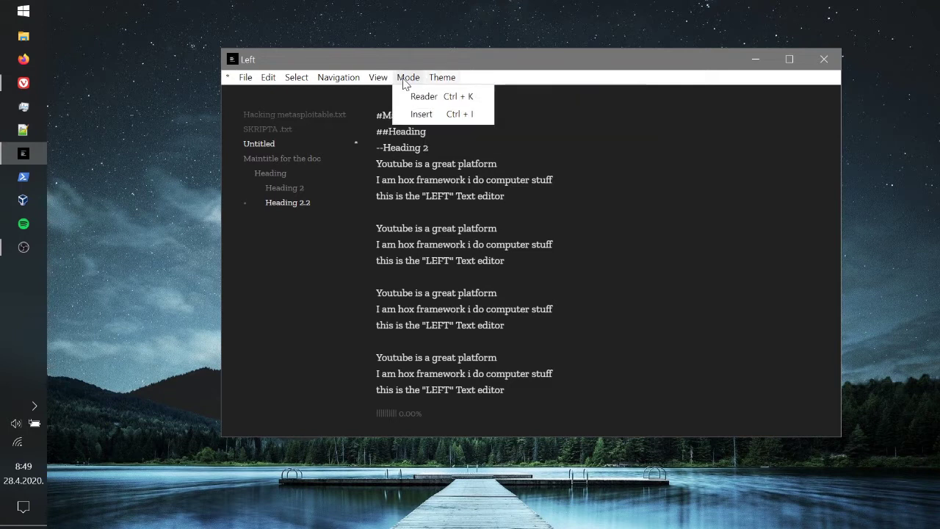
click(415, 113)
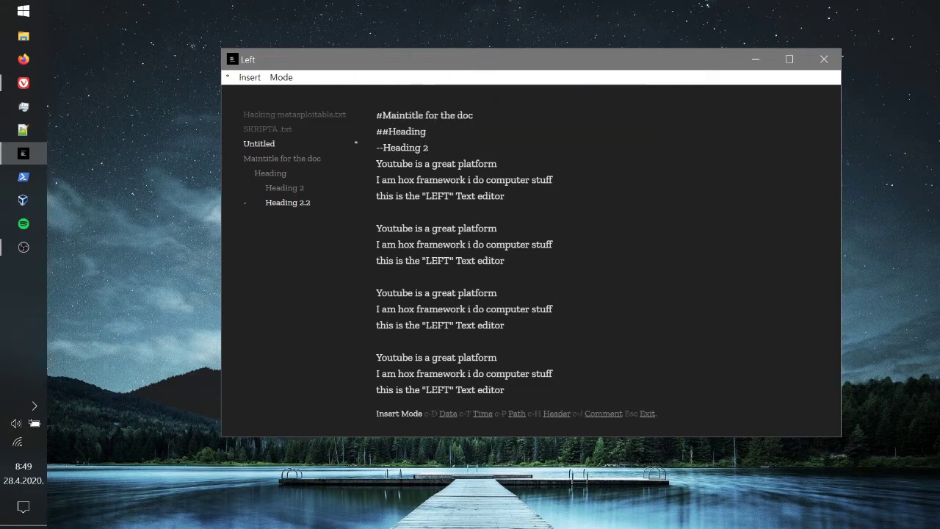
click(250, 78)
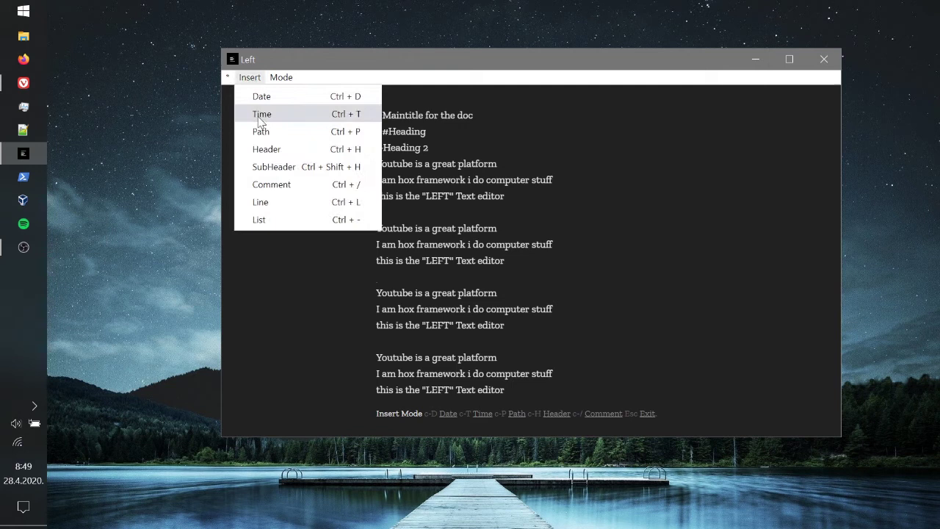
click(278, 100)
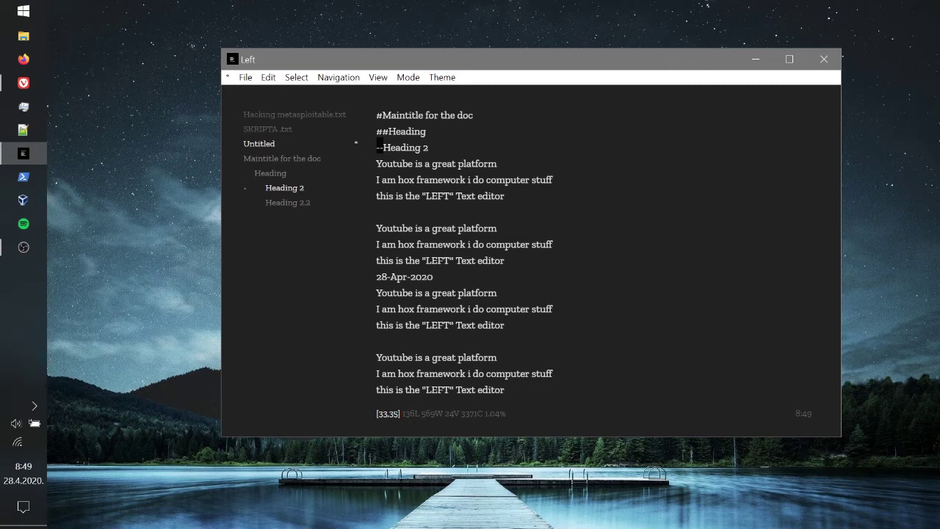
Try inserting a comment marker before 'I am hox framework i do computer stuff' in the first text block and undo it
click(387, 179)
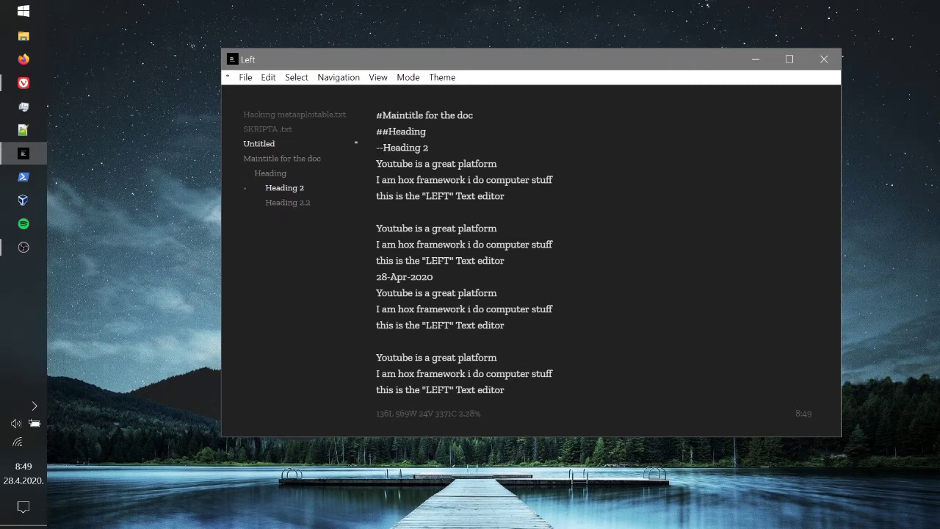
scroll(463, 257, down, 3)
scroll(463, 257, up, 3)
click(246, 77)
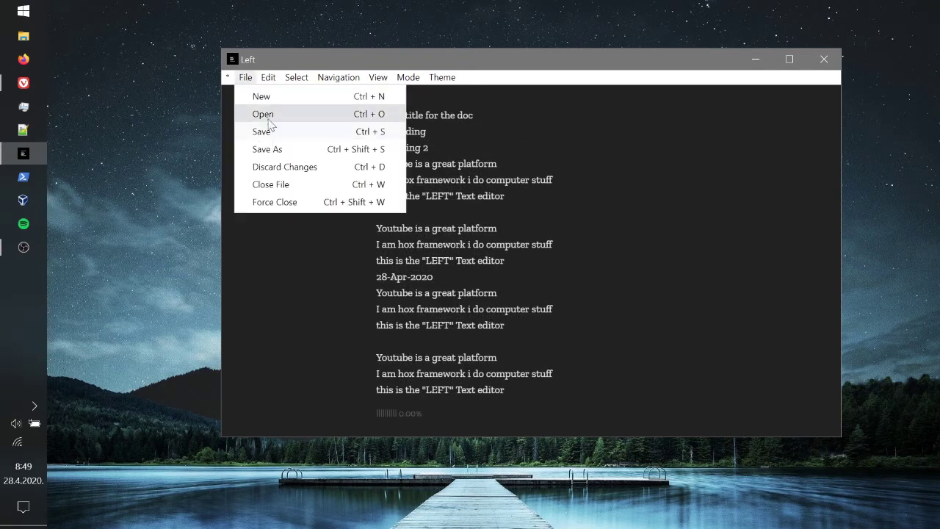
mouse_move(286, 77)
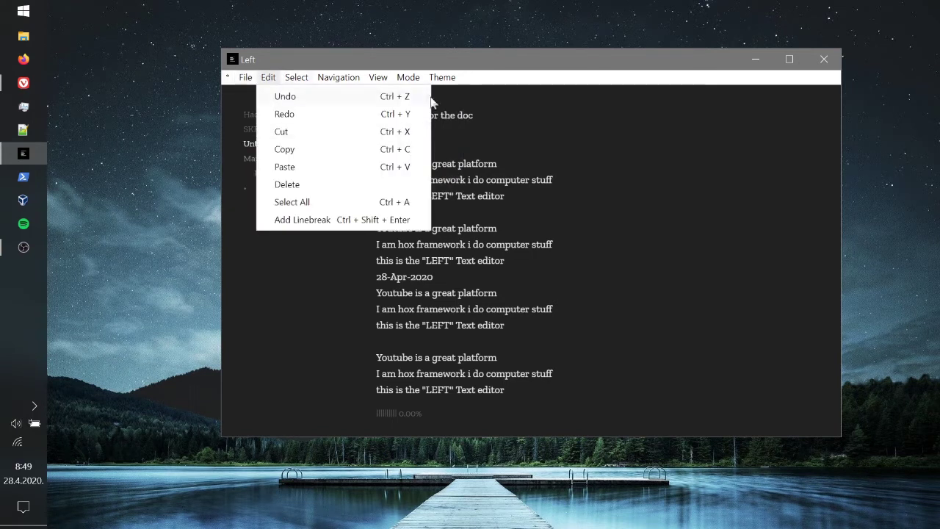
mouse_move(407, 78)
click(411, 114)
click(250, 78)
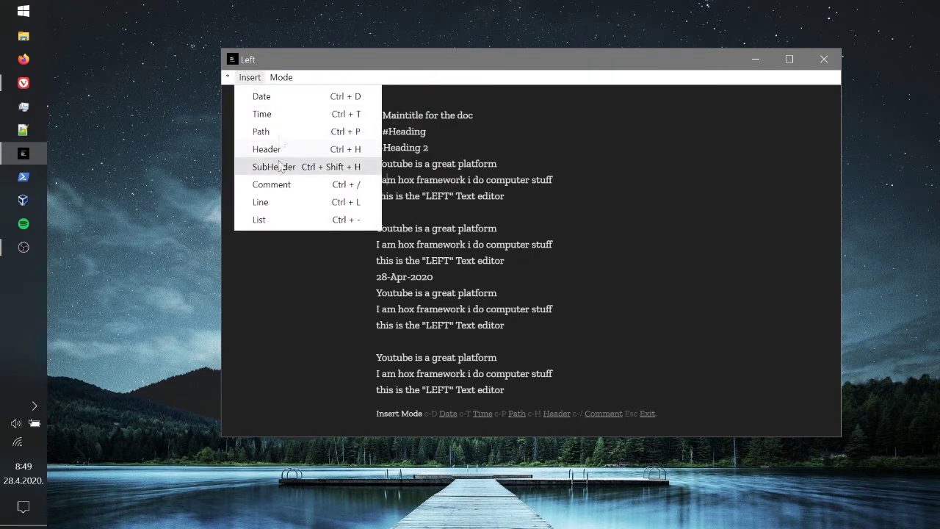
click(284, 182)
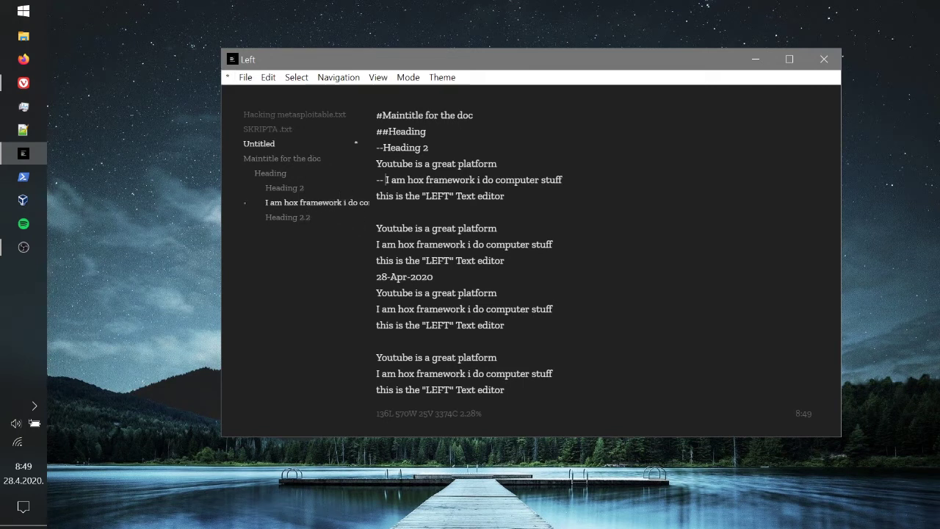
key(ctrl+z)
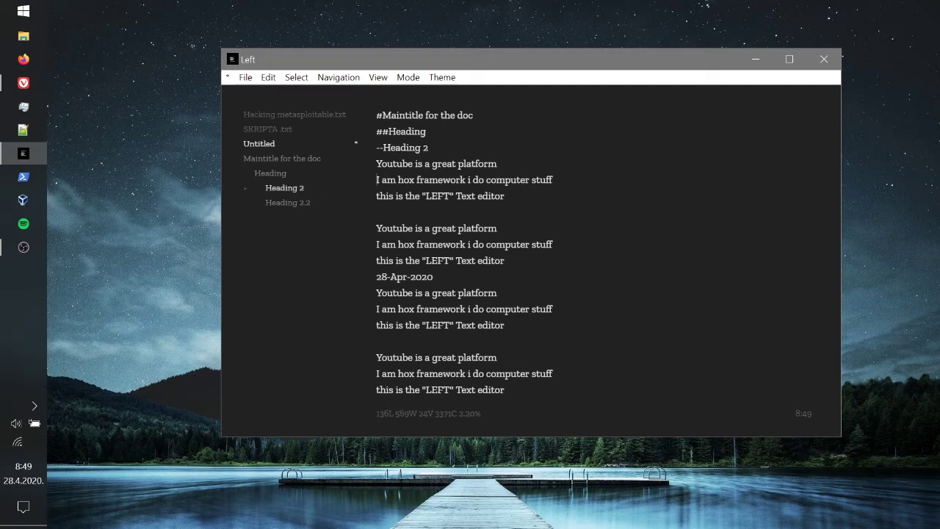
Check the editor's theme commands, and switch to the browser to view the Left page on itch.io and its screenshot
click(445, 77)
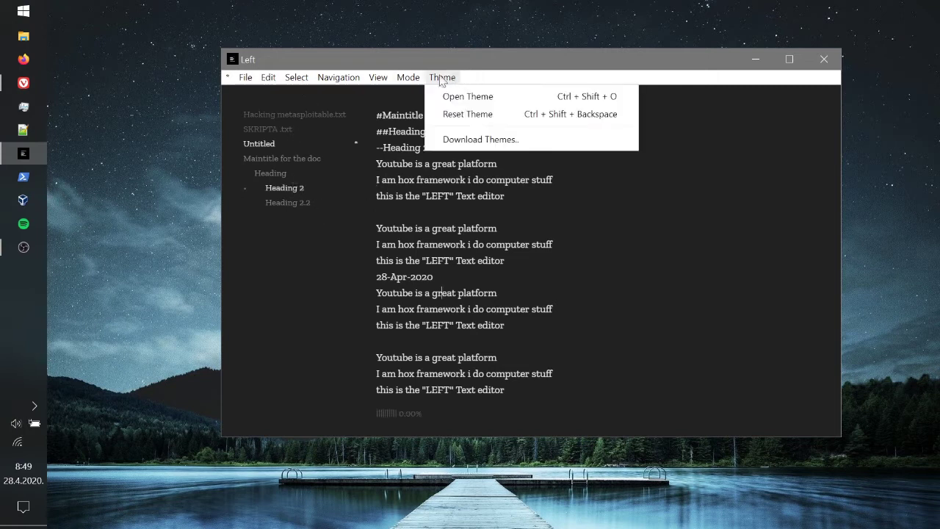
click(524, 256)
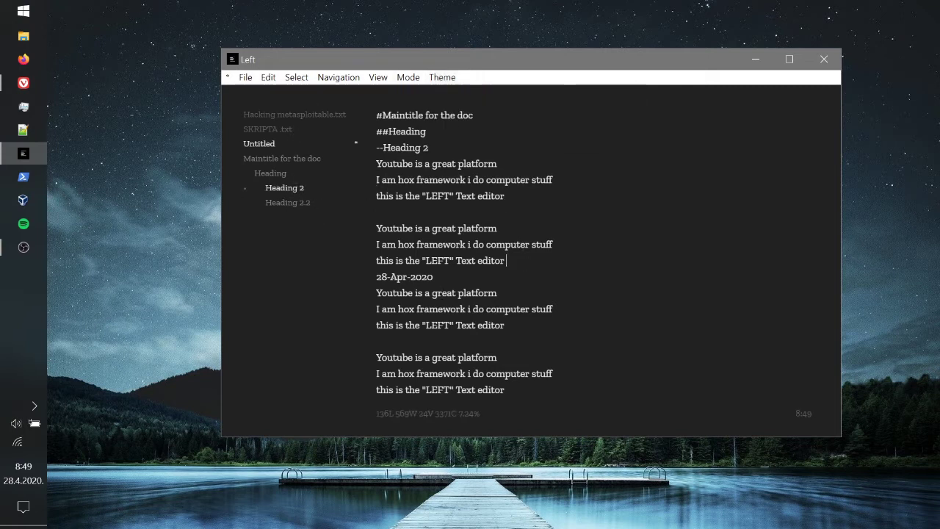
click(24, 83)
scroll(623, 241, down, 3)
click(654, 365)
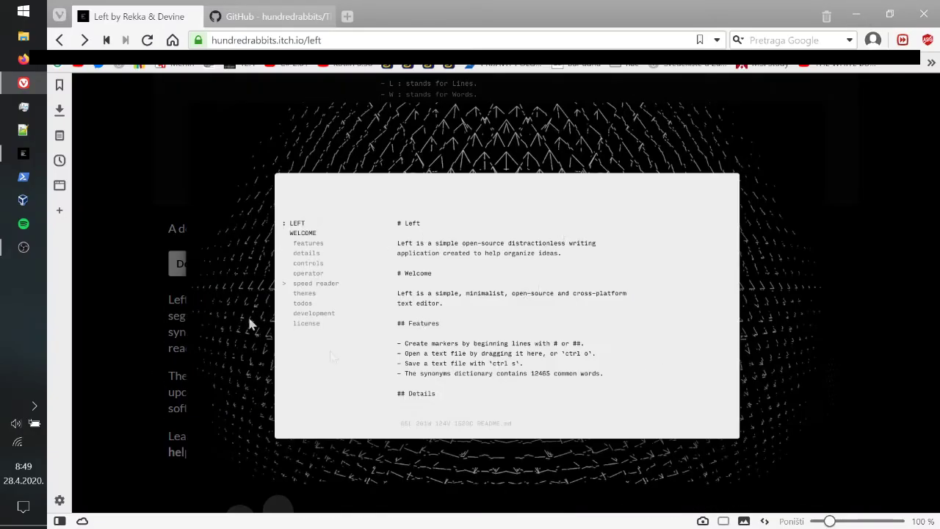
click(759, 235)
scroll(668, 237, down, 7)
scroll(656, 237, up, 3)
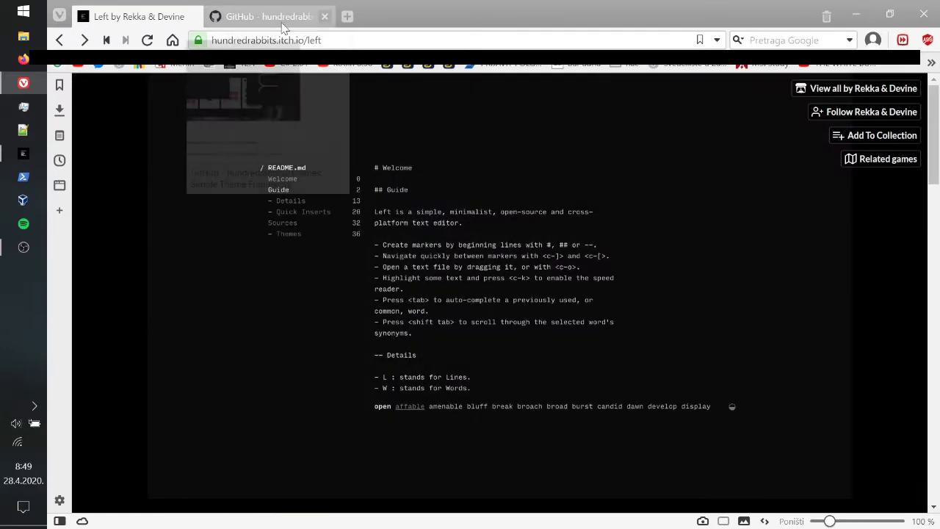
Examine the hundredrabbits/Themes repository on GitHub, including its preview image and the theme format description
click(297, 22)
scroll(441, 159, up, 3)
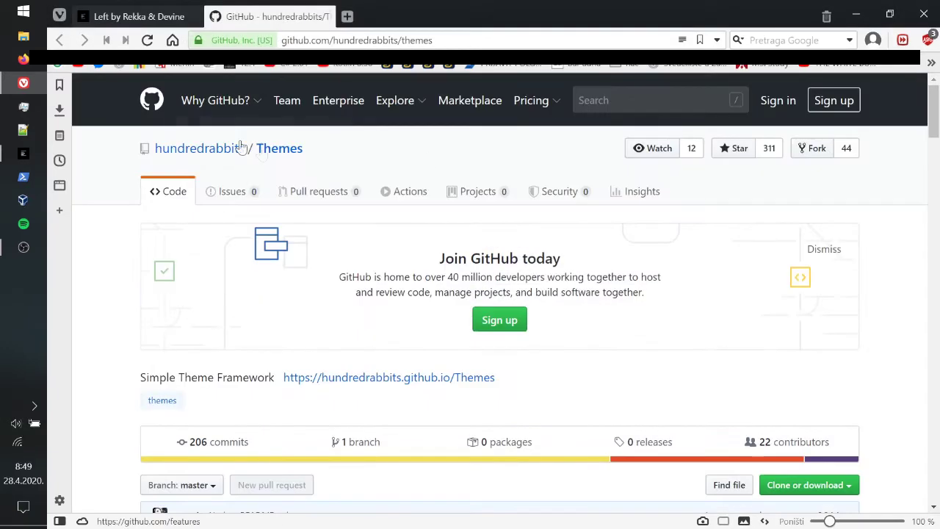
mouse_move(215, 99)
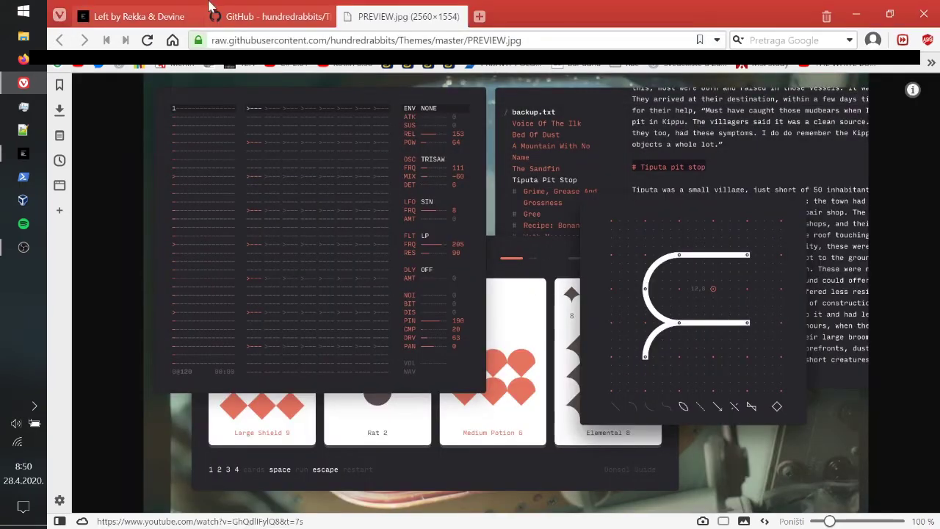
click(246, 15)
scroll(485, 224, down, 15)
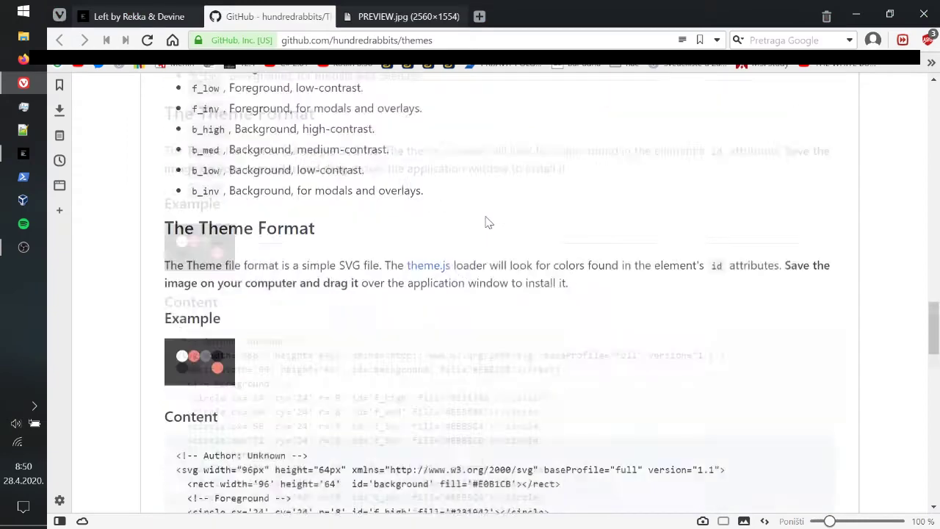
scroll(484, 222, down, 4)
Inspect PREVIEW.jpg at full size, close the image and look over the Themes repository page again
click(408, 16)
click(561, 189)
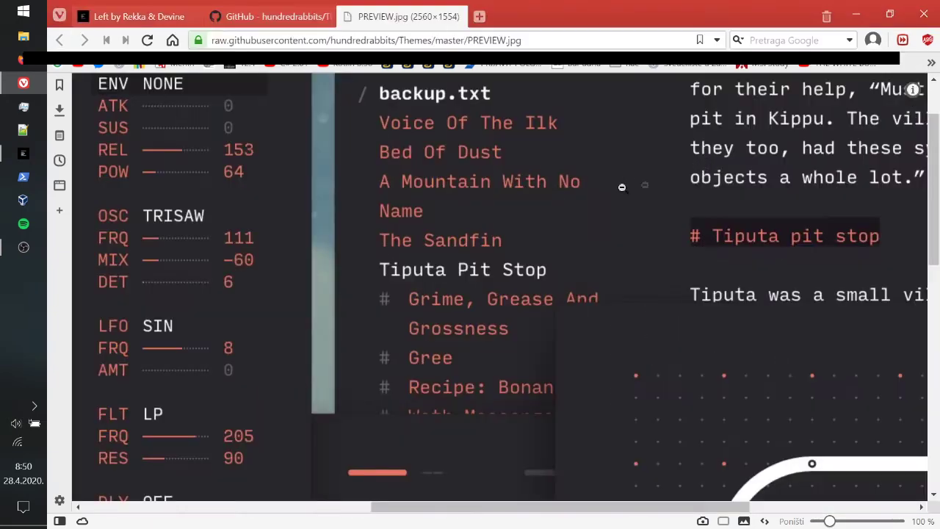
click(647, 187)
click(459, 16)
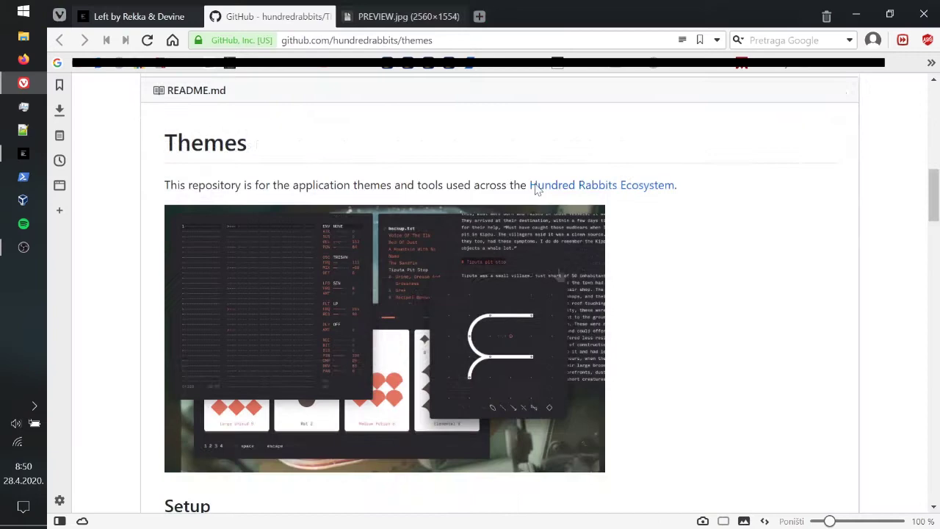
scroll(537, 290, up, 5)
scroll(536, 295, up, 5)
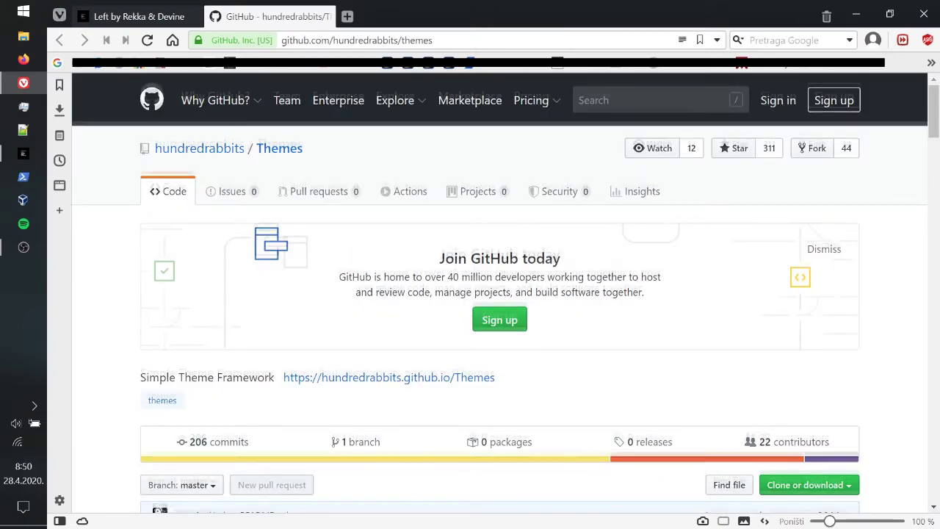
scroll(522, 262, down, 5)
Return to the Left page on itch.io and examine its description and the downloadable Linux, Windows and macOS files
click(145, 18)
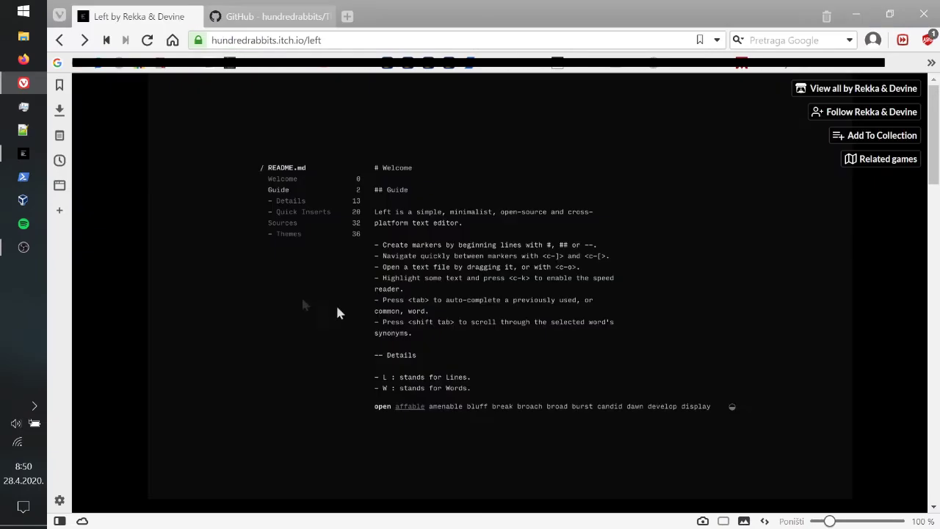
scroll(430, 275, down, 5)
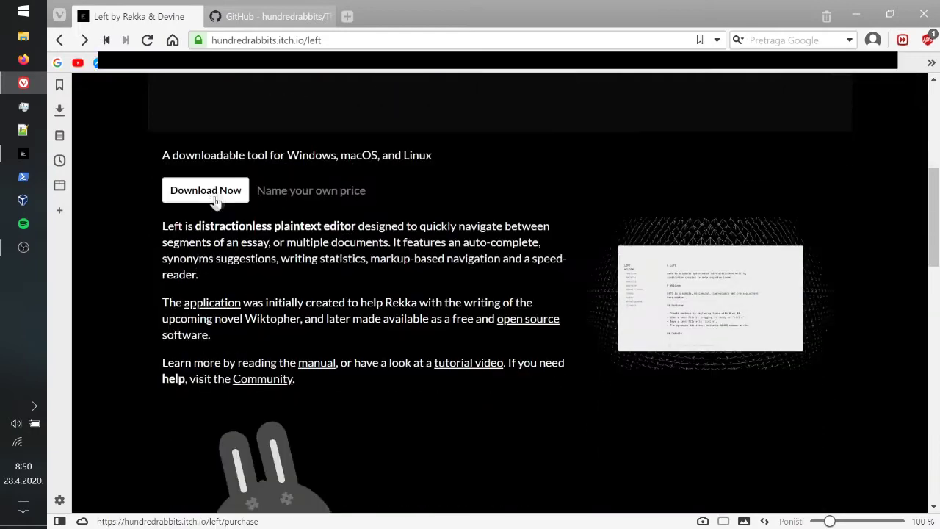
scroll(430, 275, down, 5)
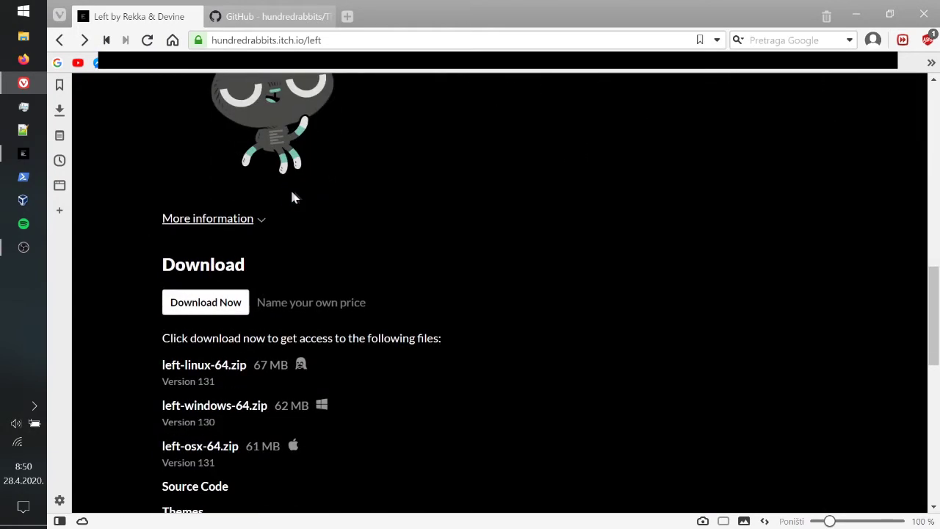
scroll(292, 197, down, 1)
drag(309, 332, 151, 330)
click(341, 336)
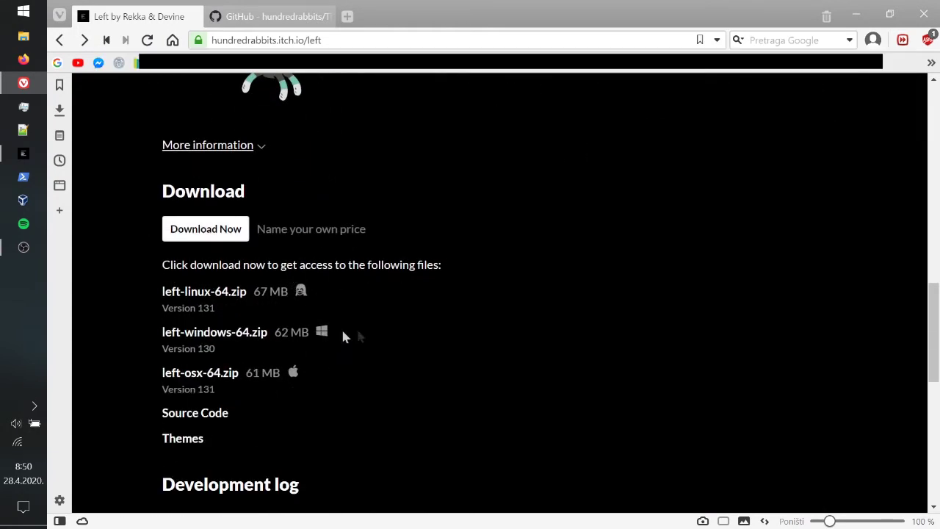
scroll(418, 316, up, 12)
scroll(497, 262, down, 4)
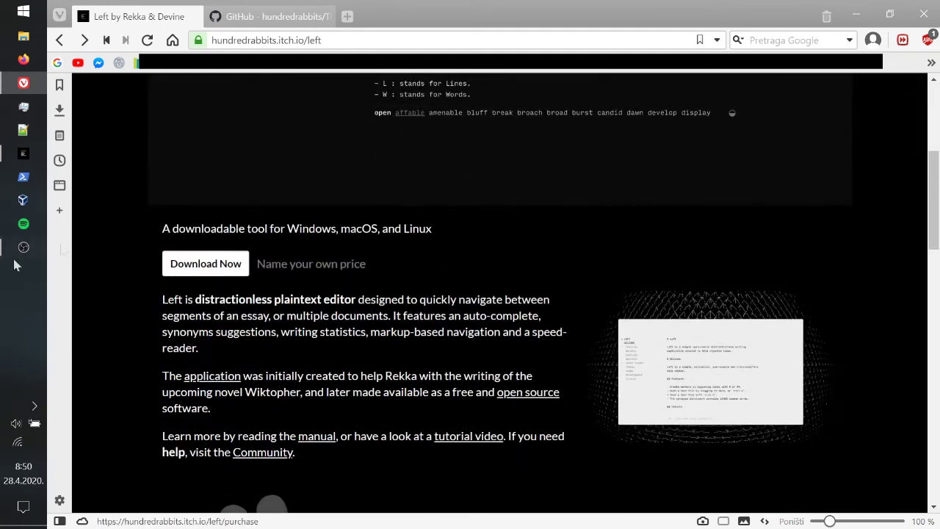
Switch briefly to the Left editor, and open the download dialog for Left on its itch.io page
click(22, 153)
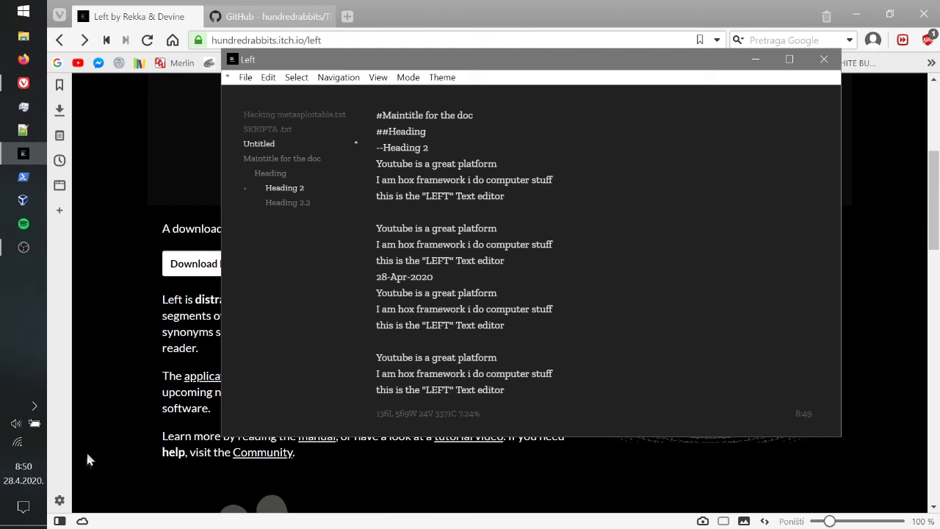
click(210, 265)
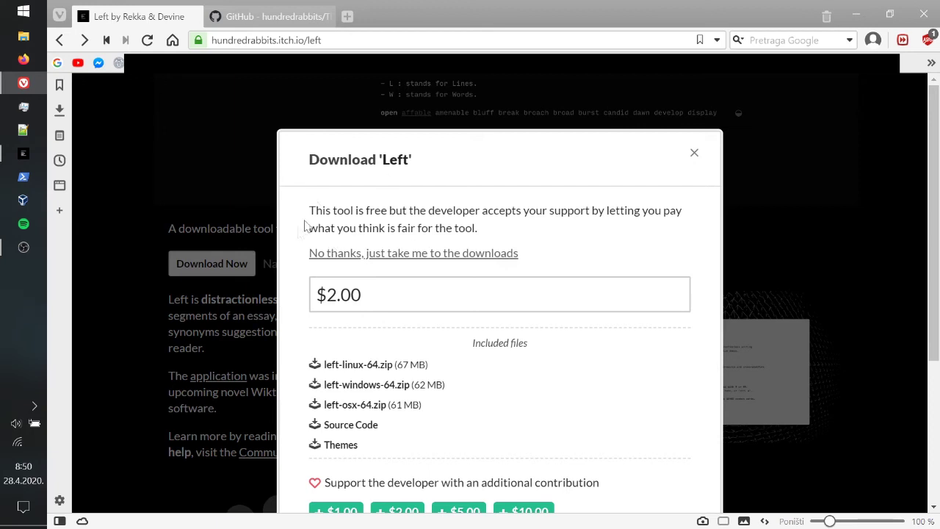
Examine the payment note, the free download option and the included files in the Left download dialog
drag(309, 254, 528, 265)
click(547, 231)
drag(441, 212, 682, 228)
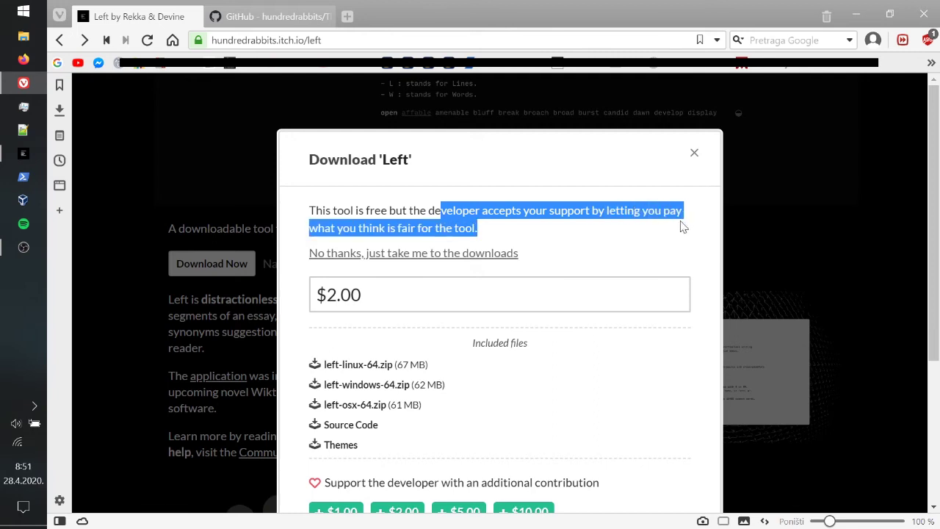
click(626, 247)
scroll(393, 321, down, 1)
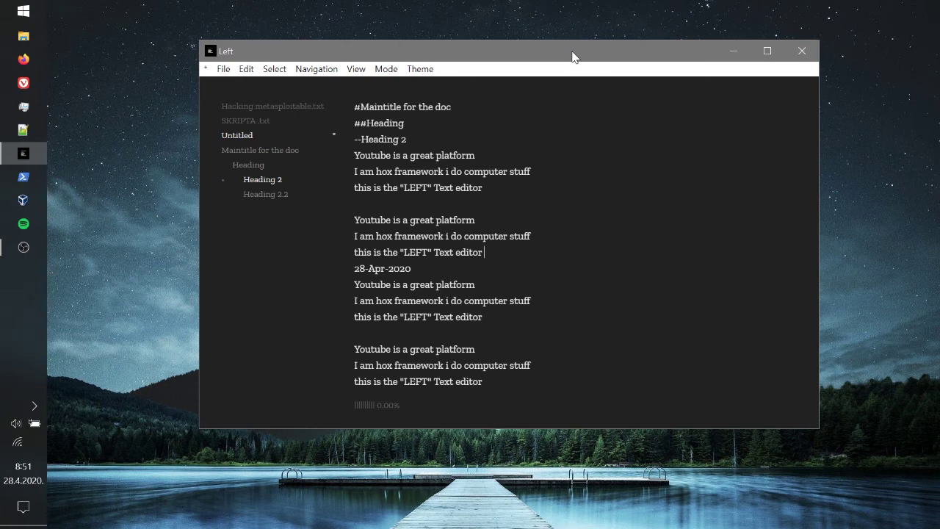
Switch to the Left editor, maximize its window and look through the untitled document past Heading 2.2
double_click(574, 57)
scroll(573, 57, down, 10)
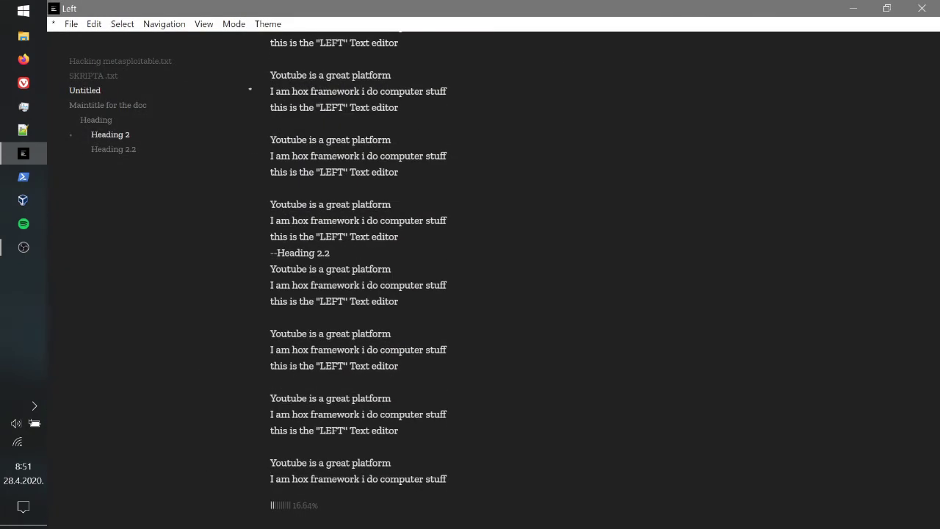
scroll(446, 241, down, 4)
click(446, 240)
scroll(446, 241, down, 5)
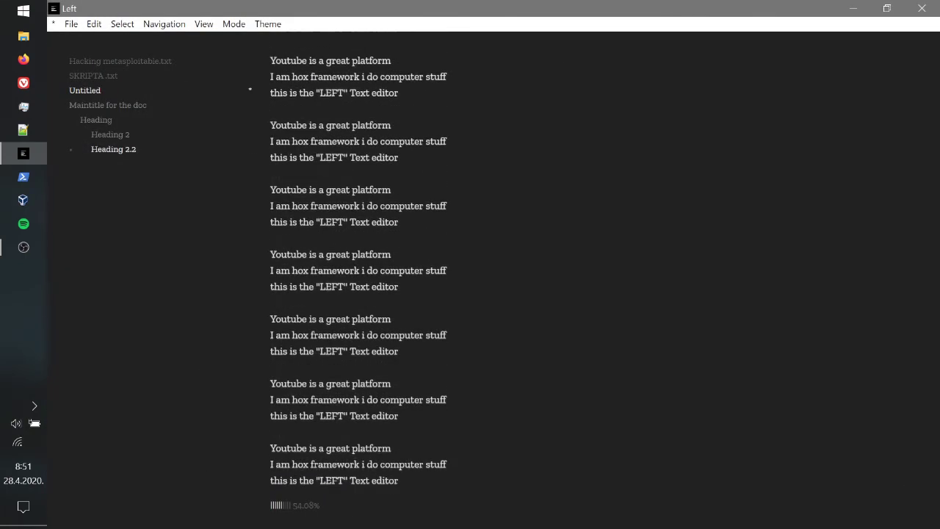
click(446, 241)
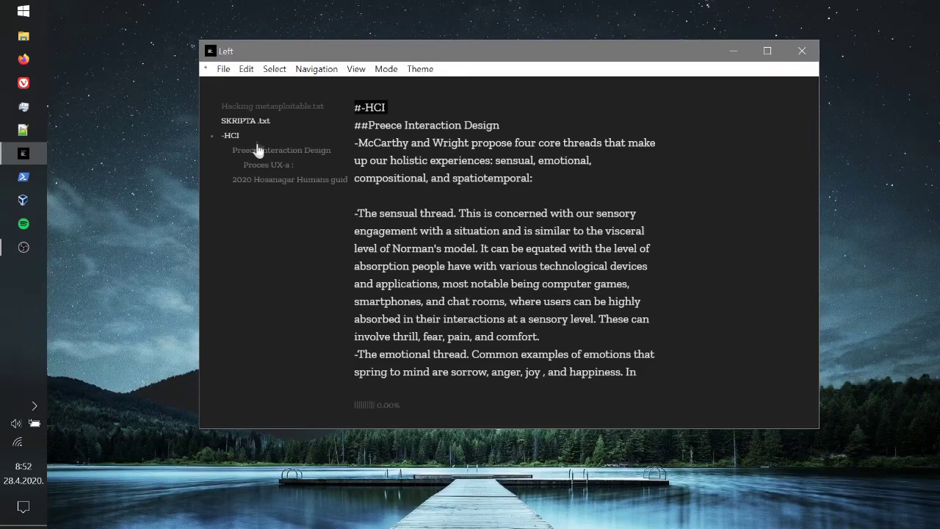
Close the Left editor and refresh the desktop
click(802, 52)
right_click(449, 162)
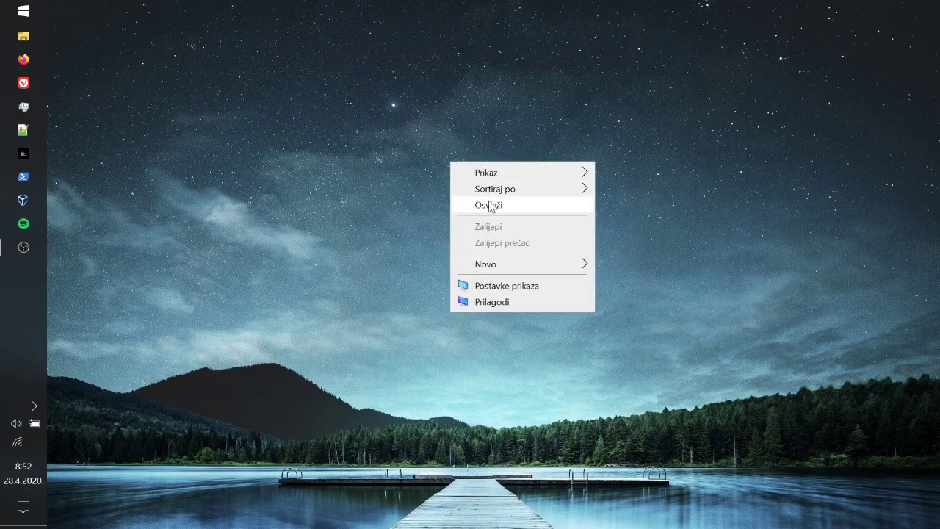
click(485, 204)
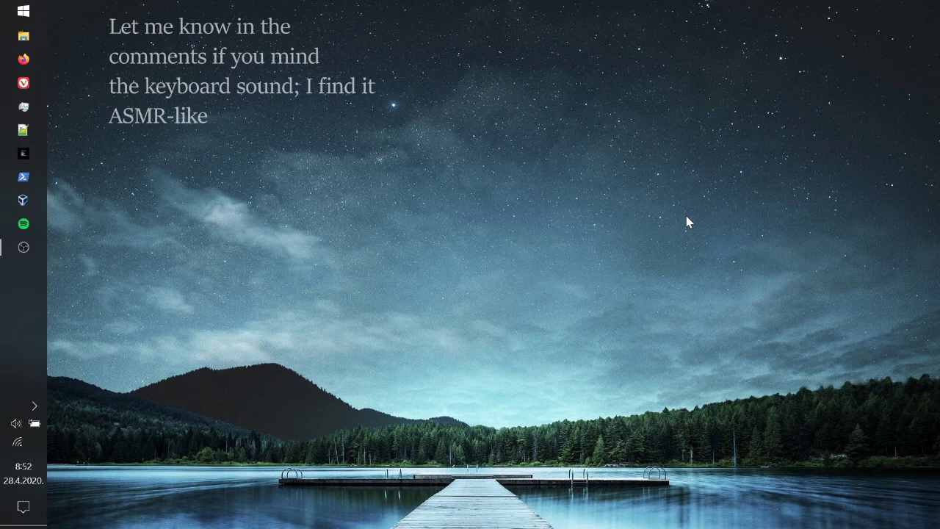